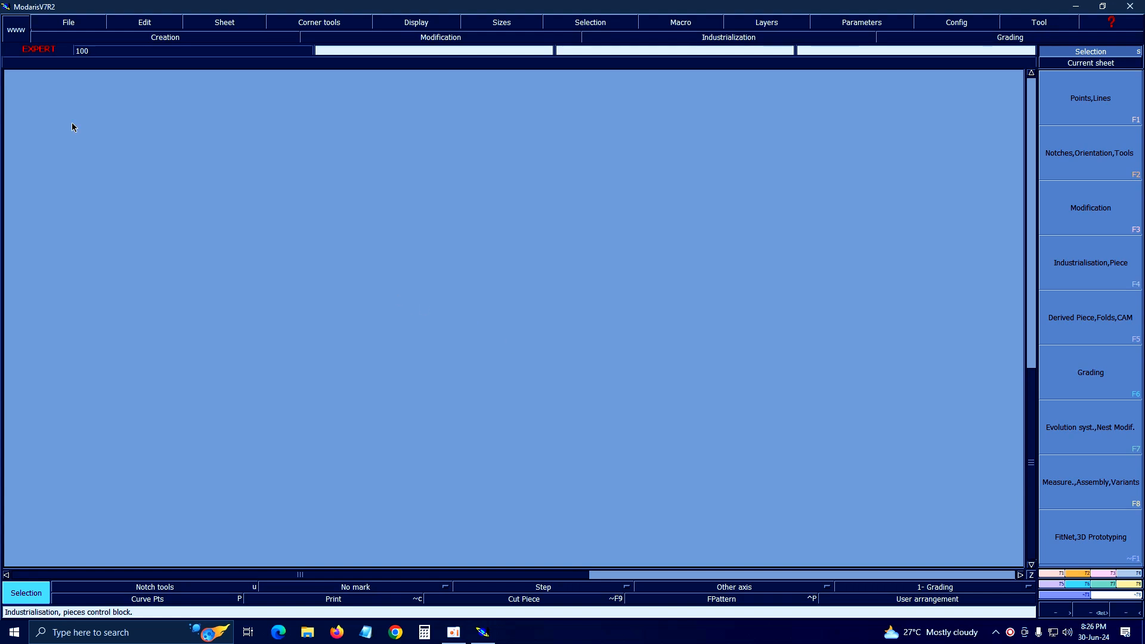
Step: Open the SHORT SLEEVE SHIRT ATZ model file from the Short sleeve shirt 1 folder
left_click(75, 23)
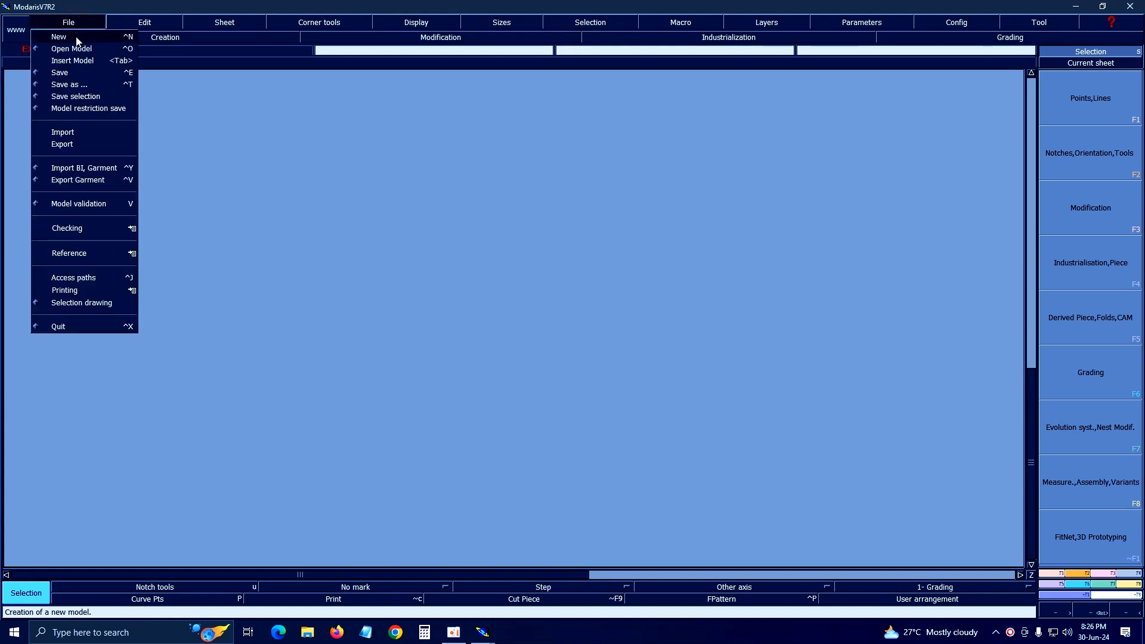
left_click(70, 50)
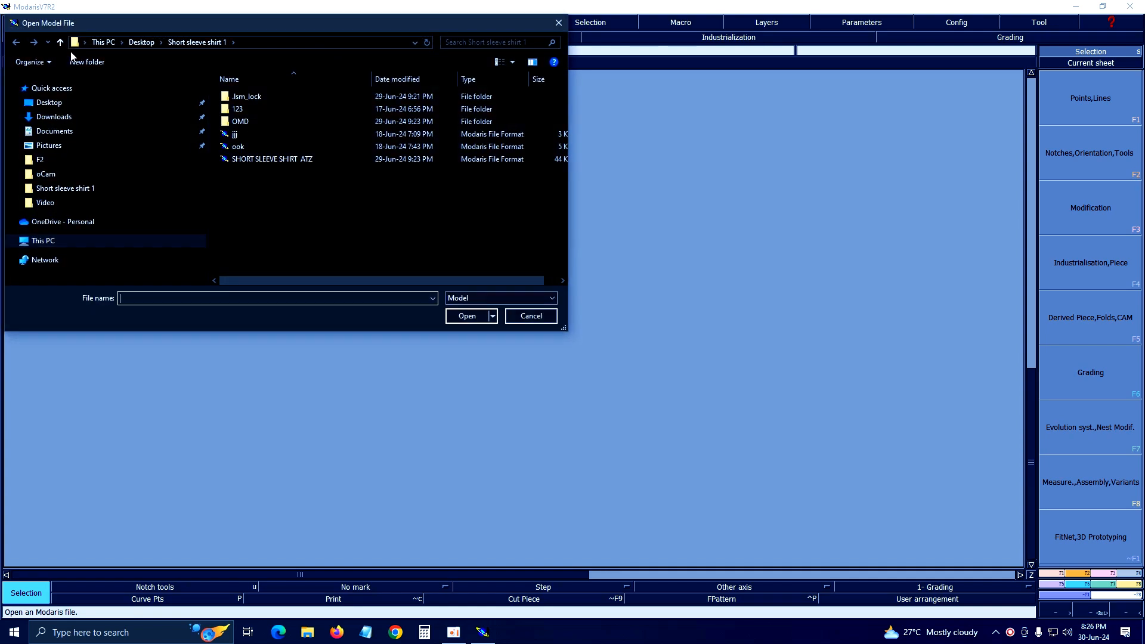
double_click(281, 159)
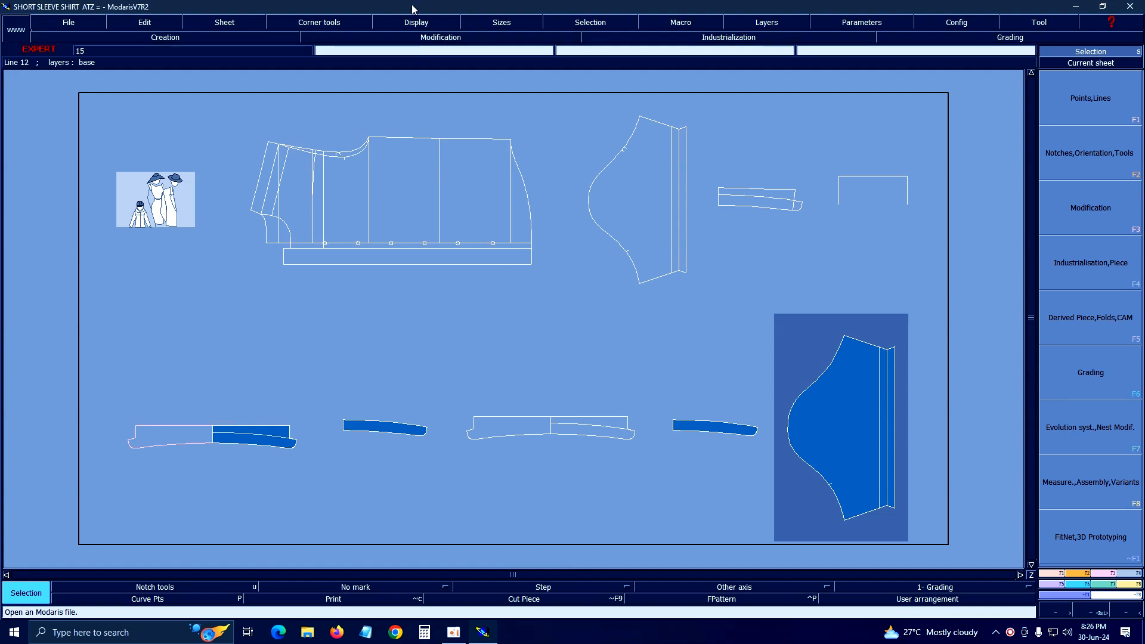
Step: Display the title blocks on all pattern sheets and rearrange the sheets automatically on the desk
left_click(422, 22)
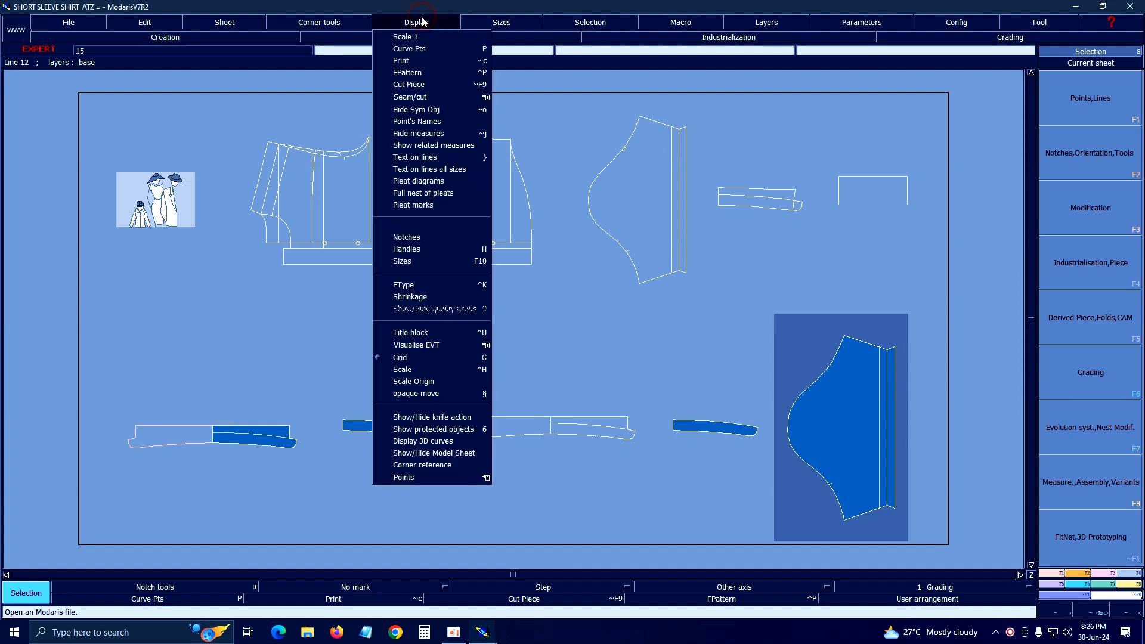
left_click(403, 333)
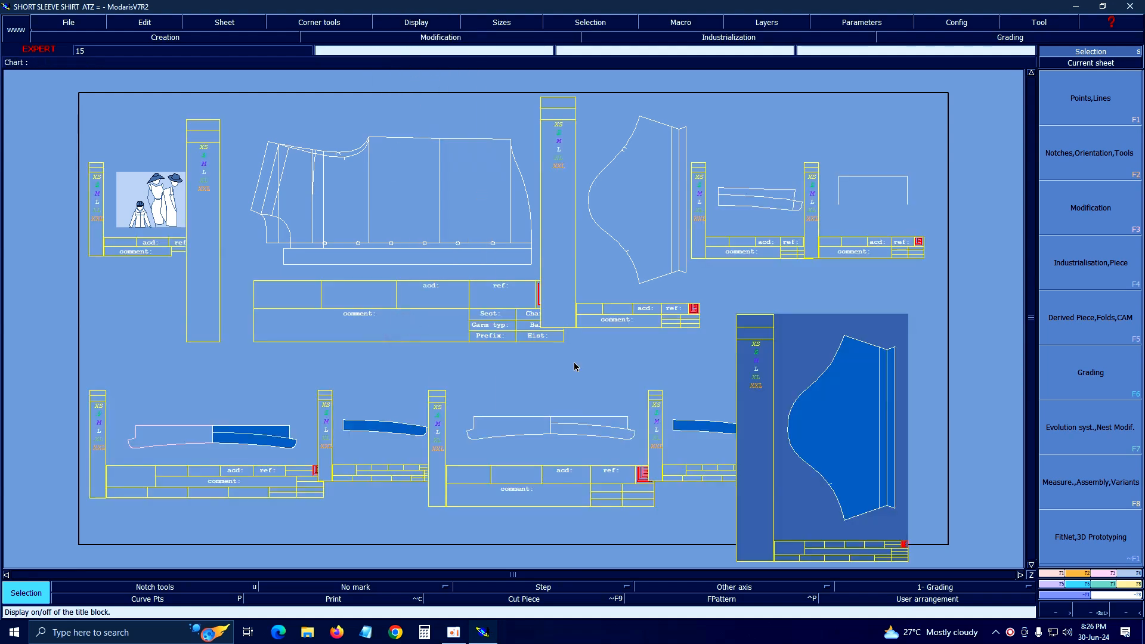
key("a")
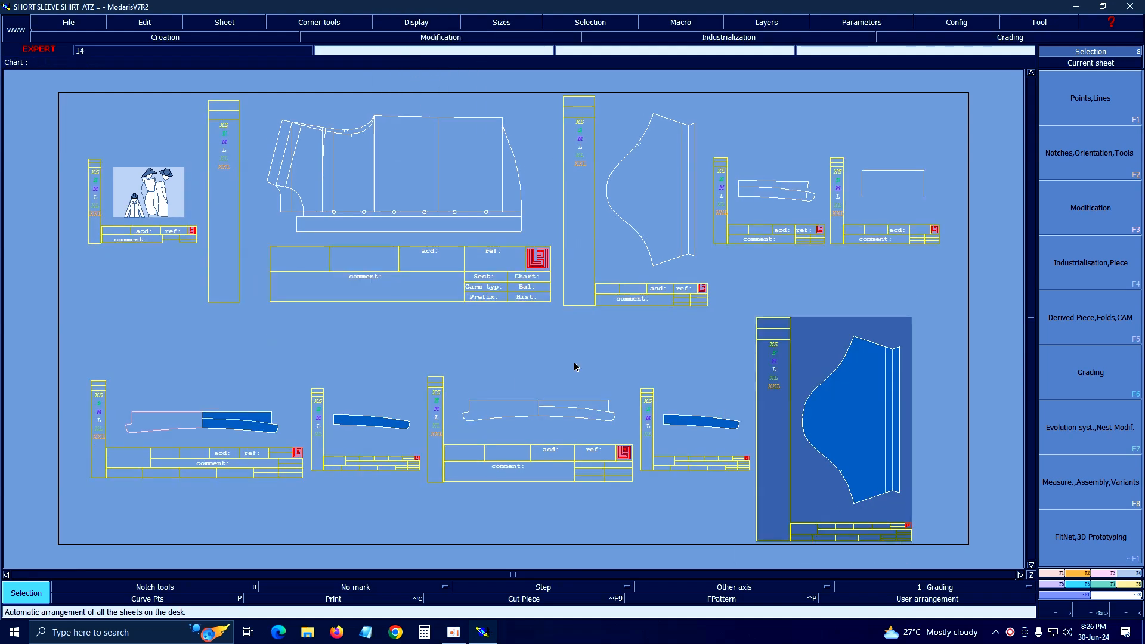
Step: Delete the filled sleeve and collar piece sheets, the half-filled collar sheet and the sheet with the open rectangular outline
left_click(1128, 575)
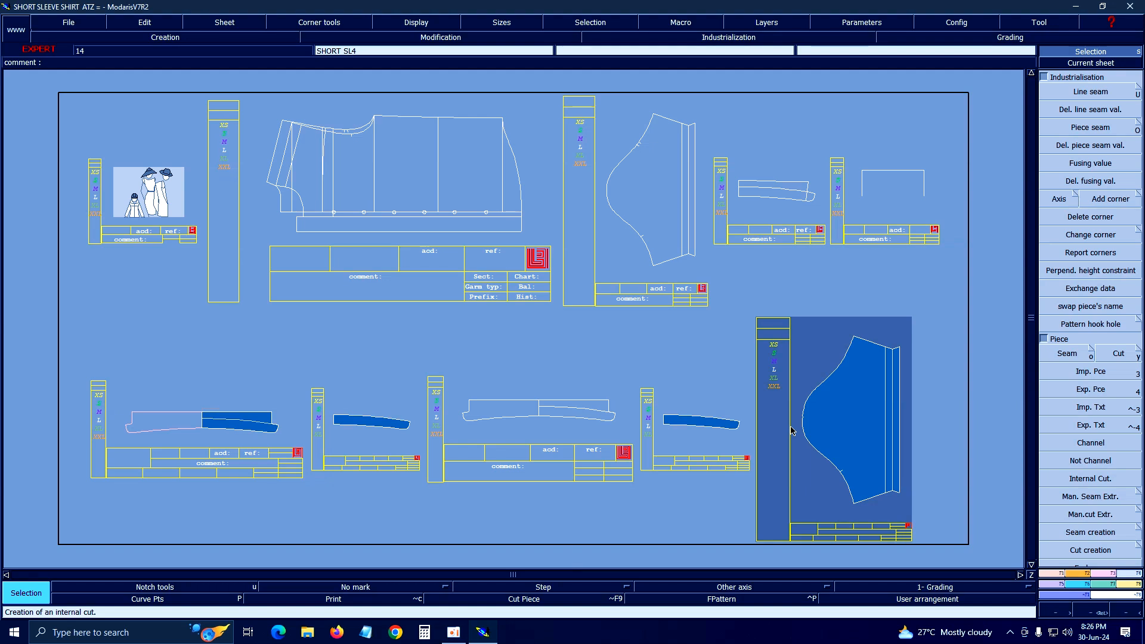
key("Delete")
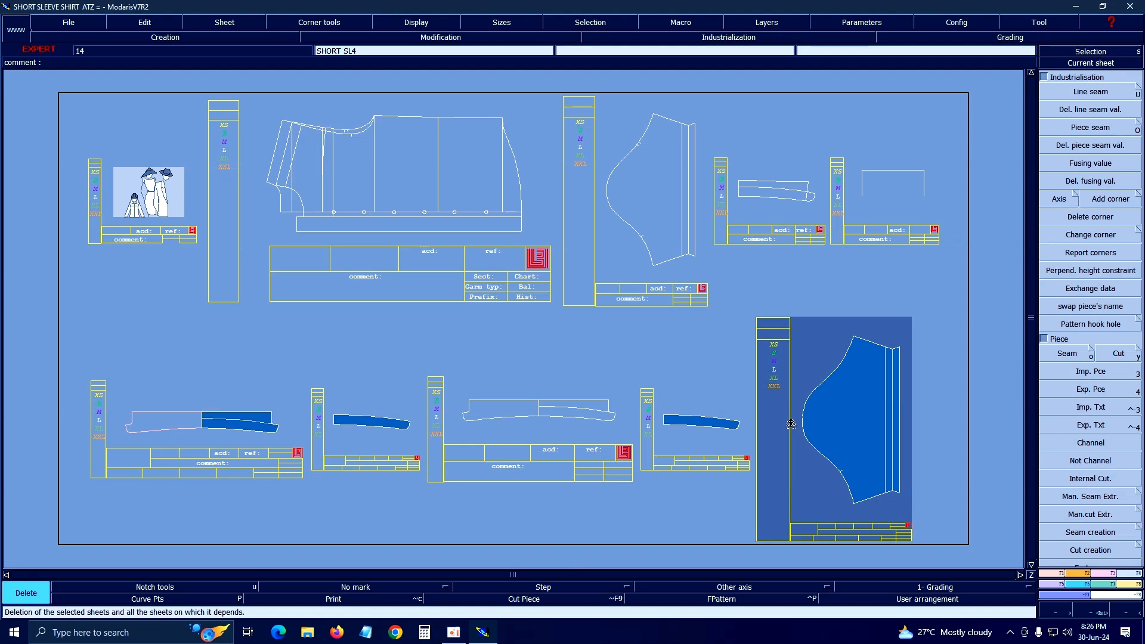
left_click(858, 429)
left_click(725, 433)
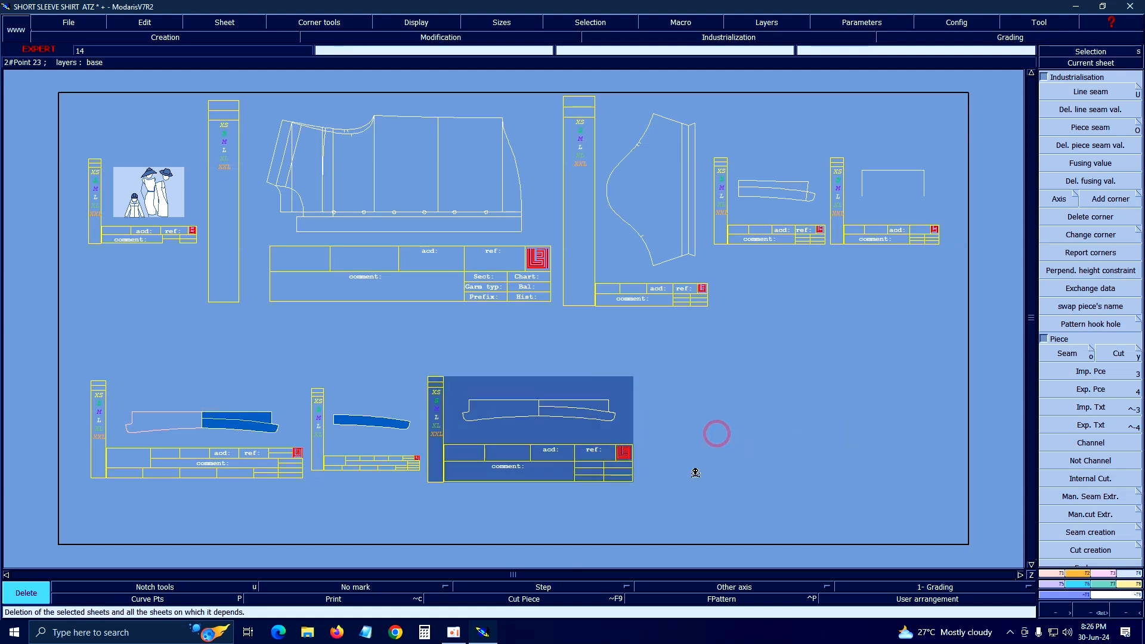
left_click(398, 439)
left_click(272, 430)
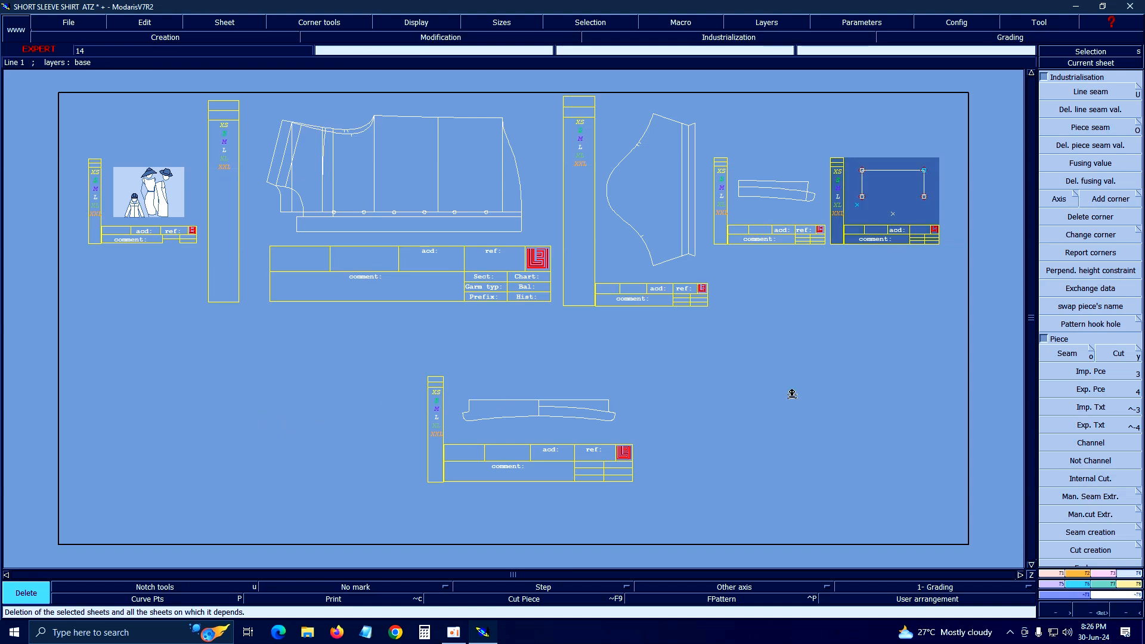
left_click(897, 158)
key("s")
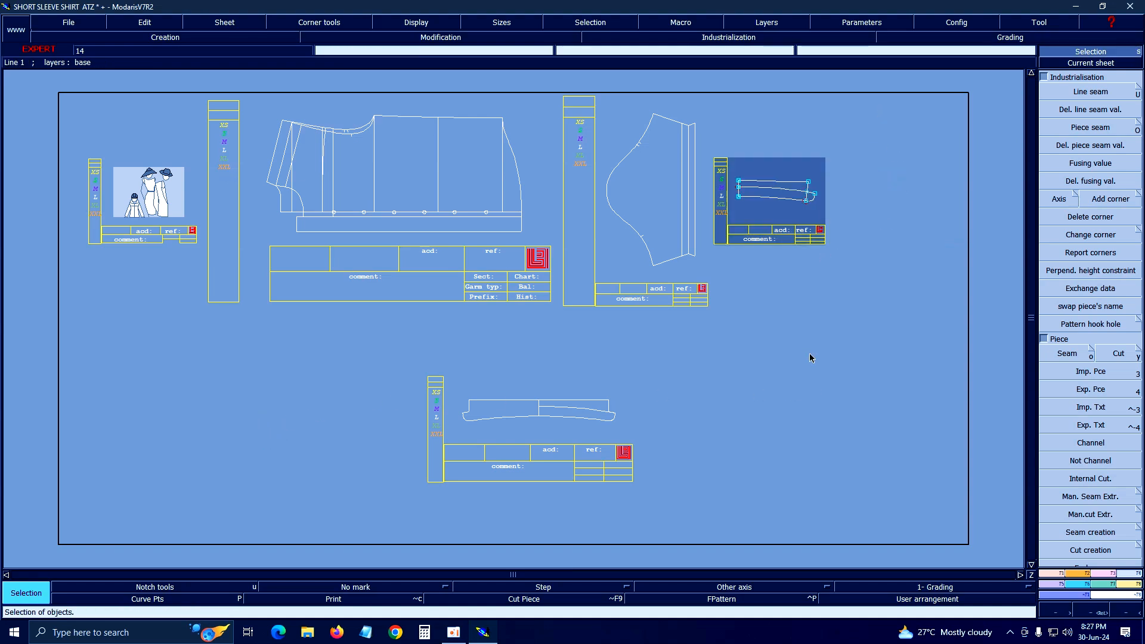
Step: Make the flat sleeve pattern the current sheet and extract a seam piece from it, including the hem area
left_click(1090, 63)
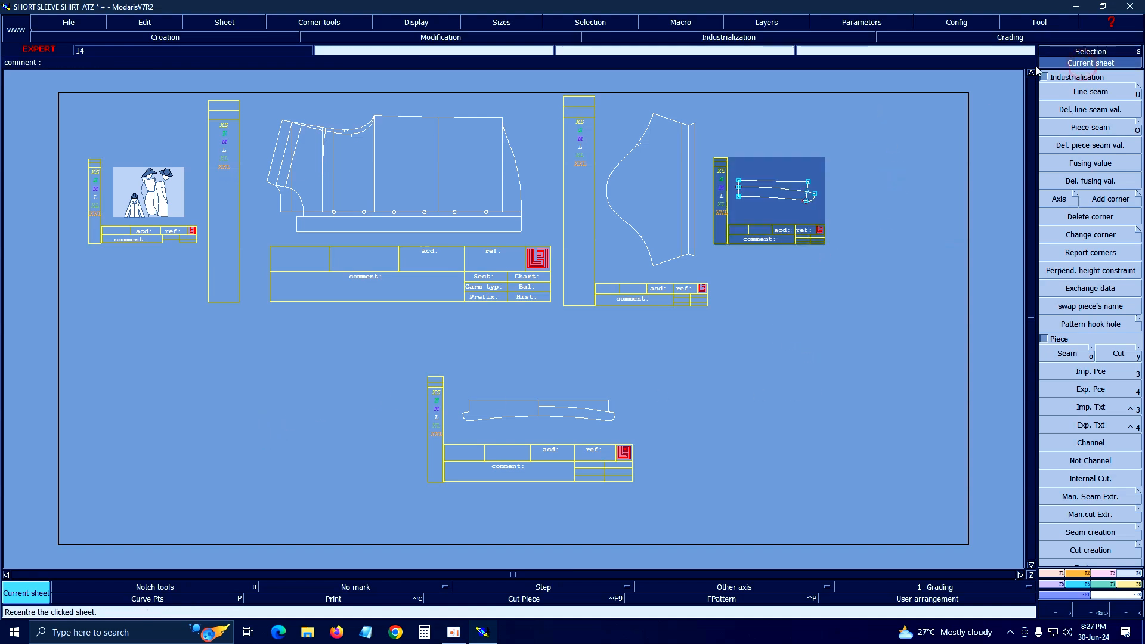
left_click(685, 185)
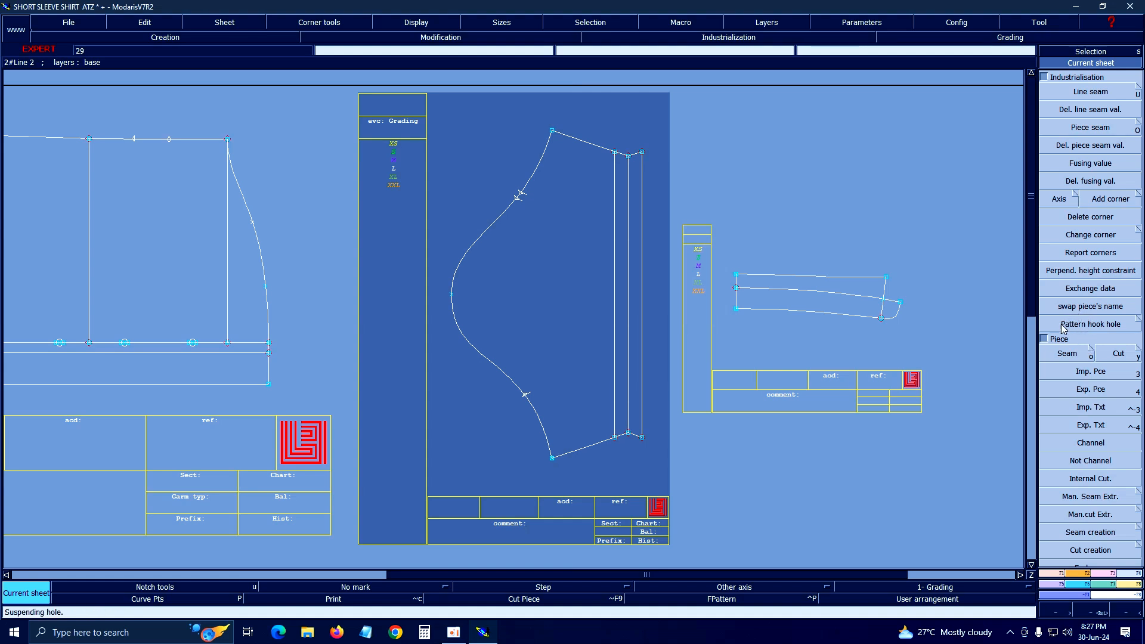
left_click(1070, 355)
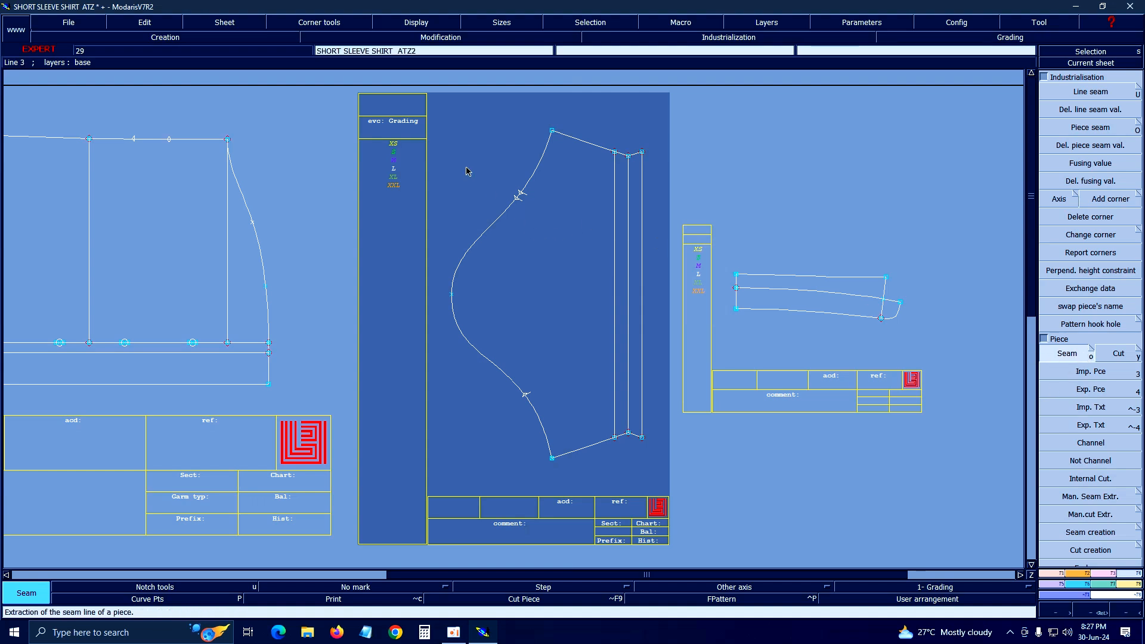
left_click(455, 128)
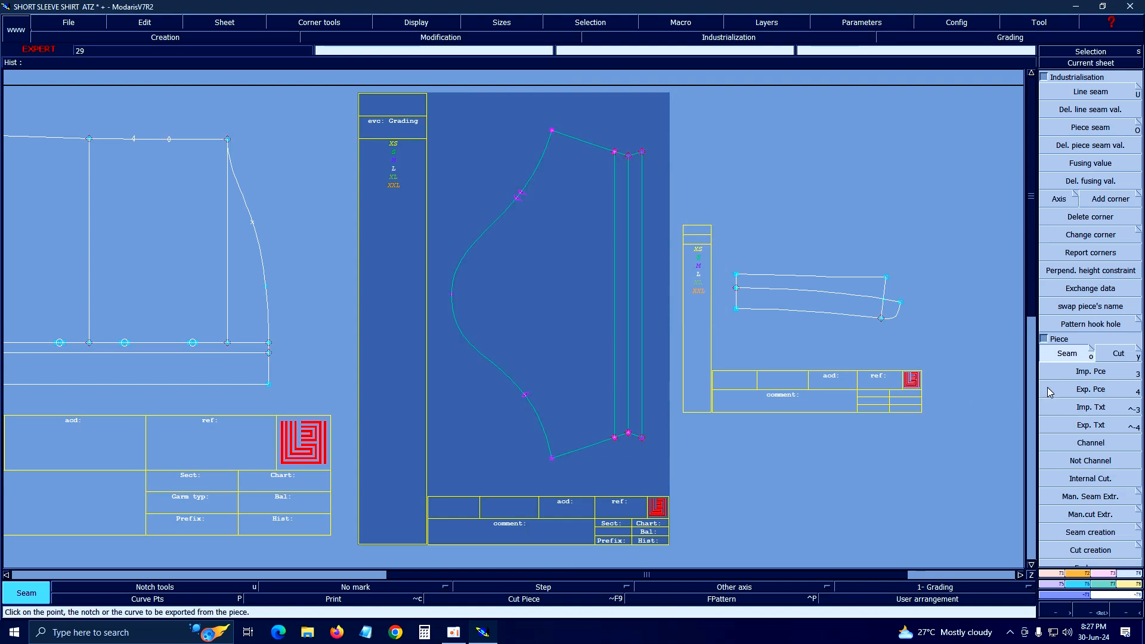
left_click(1068, 354)
left_click(632, 294)
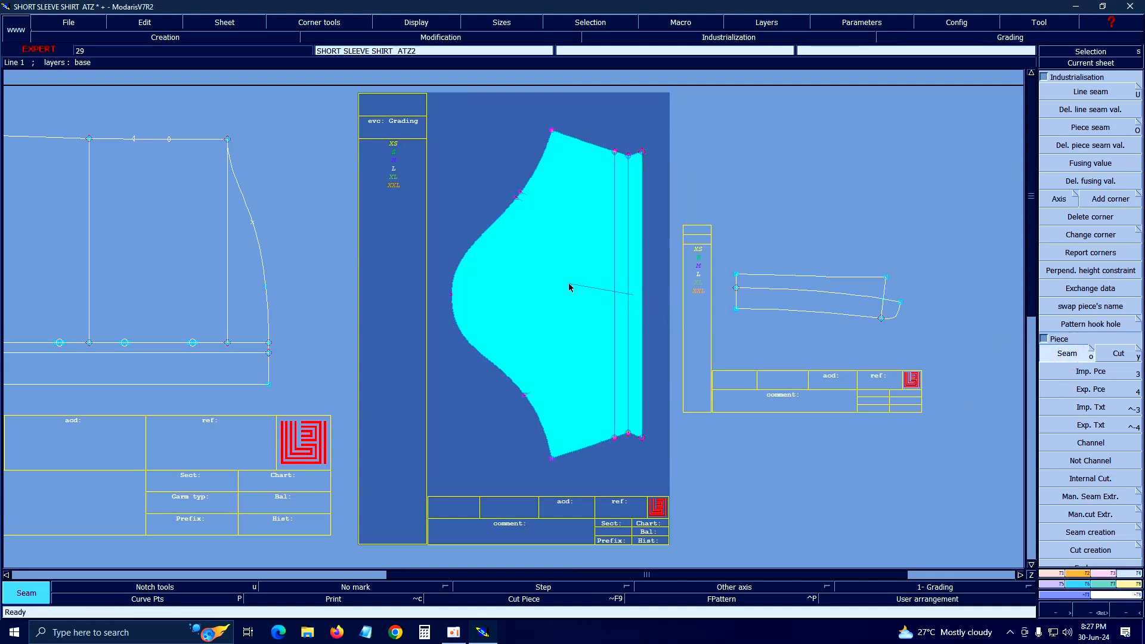
right_click(568, 284)
Step: Rearrange all sheets automatically and make the newly extracted sleeve piece the current sheet
key("j")
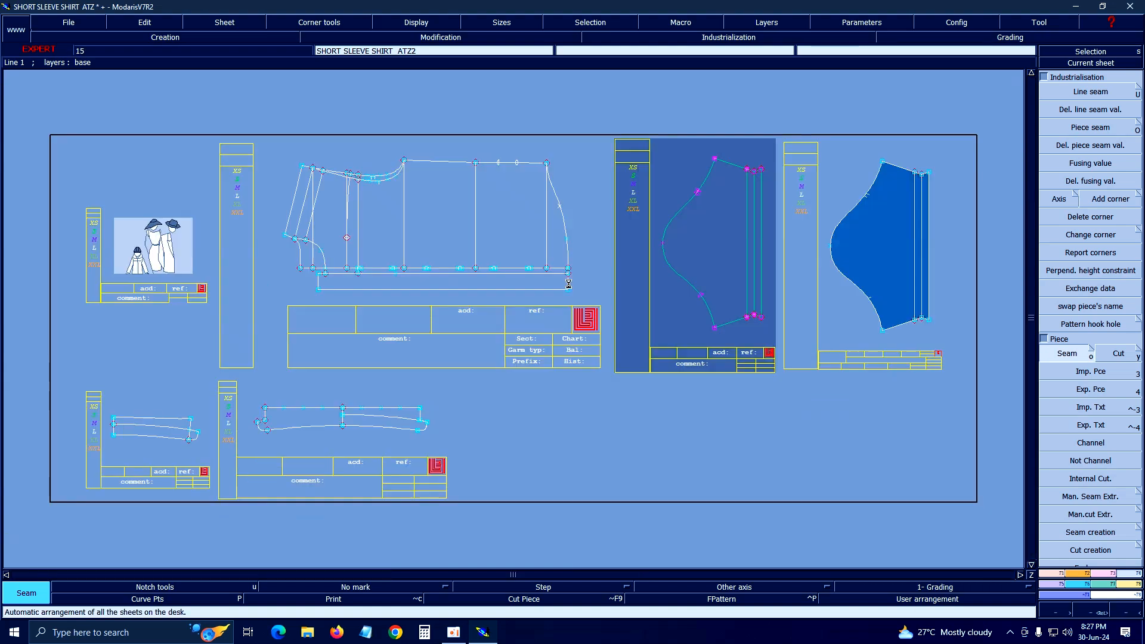
left_click(644, 410)
left_click(1107, 63)
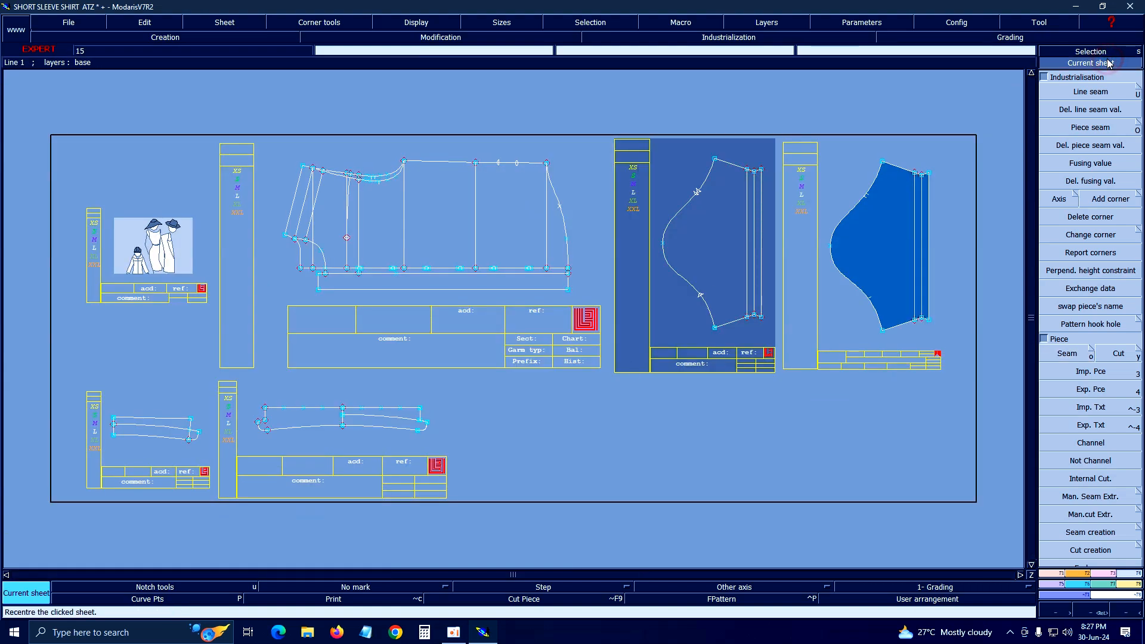
left_click(871, 249)
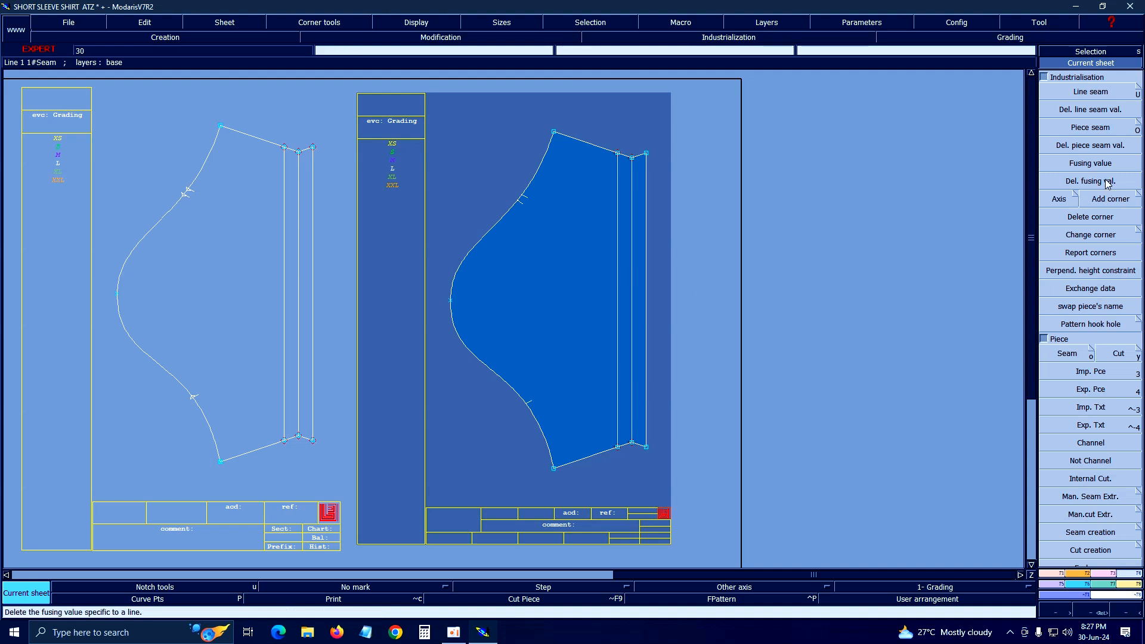
Step: Apply a 1 cm line seam to the curved sleeve cap of the extracted piece
left_click(1096, 92)
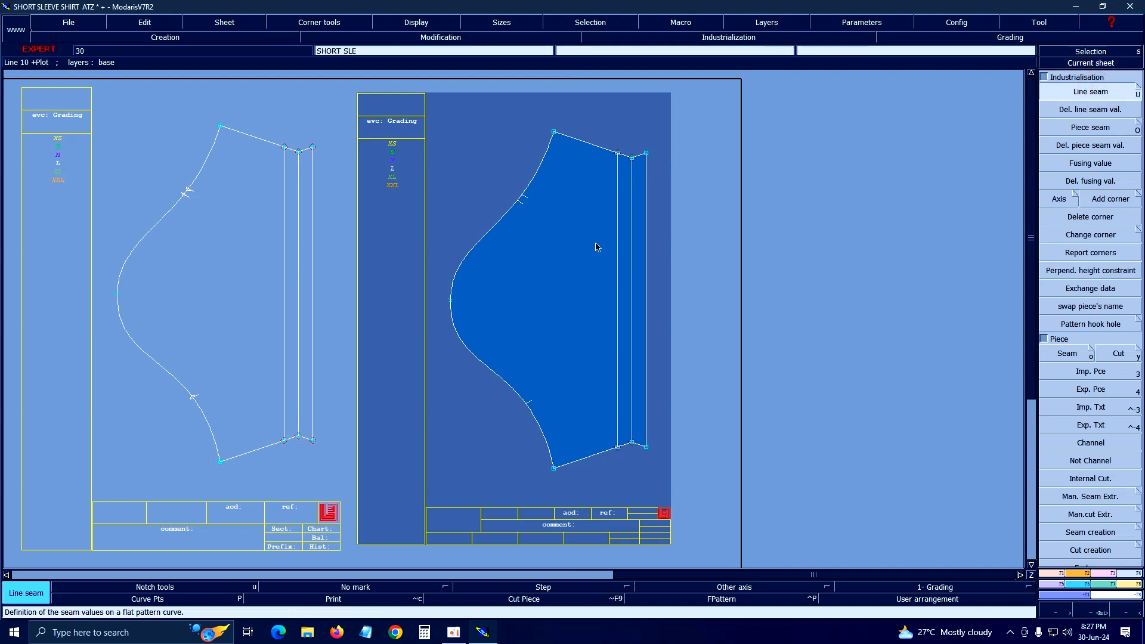
left_click(478, 245)
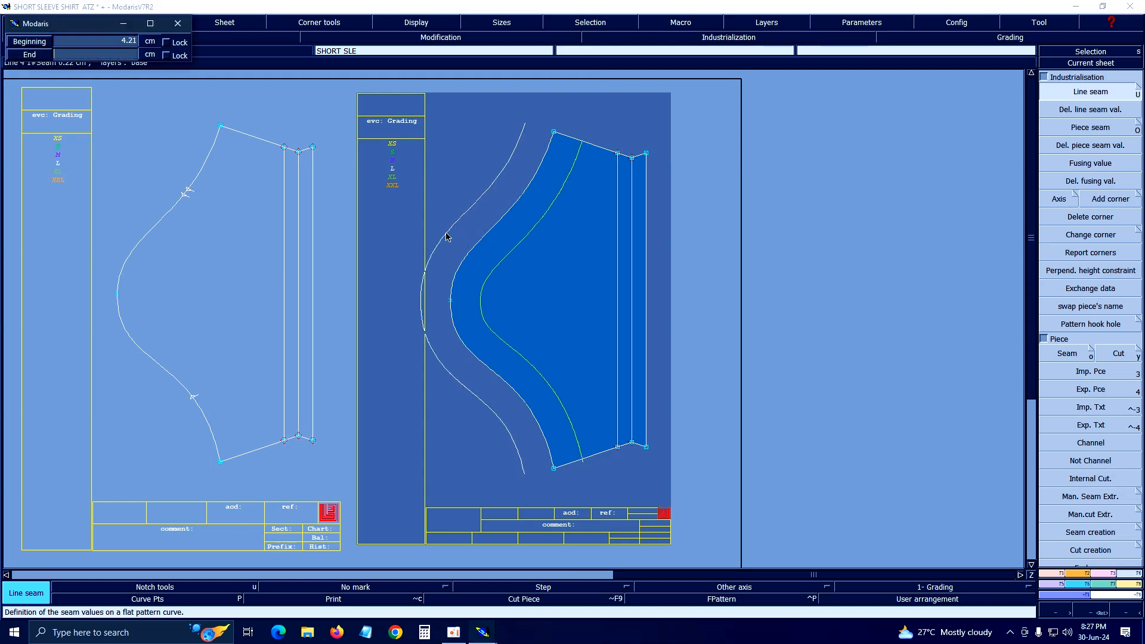
key("Tab")
type("1")
key("Return")
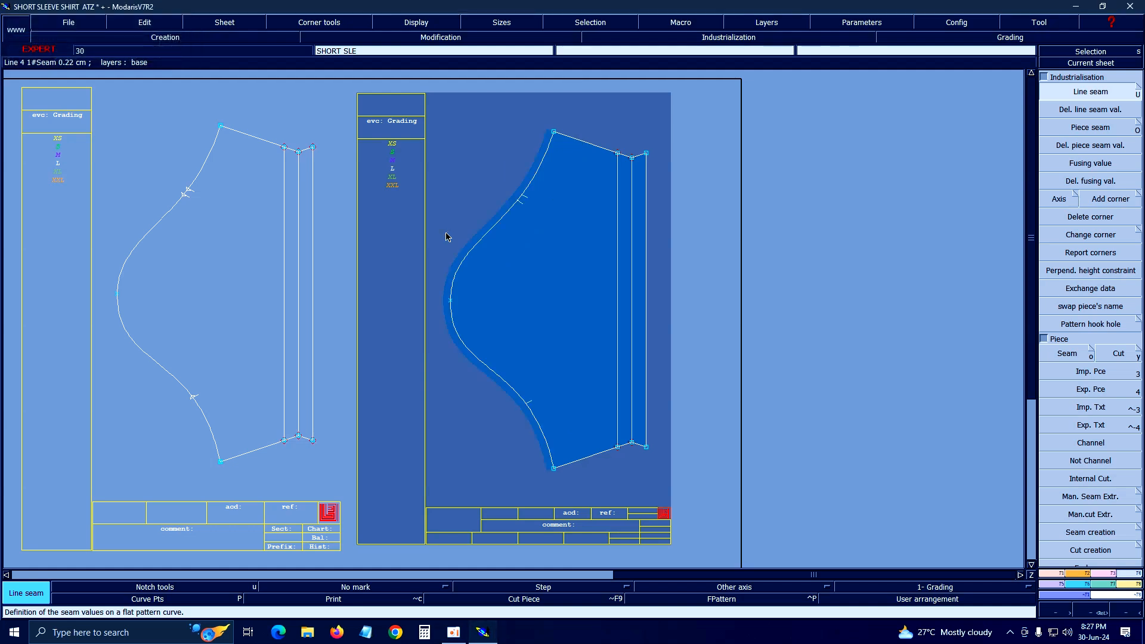
Step: Apply a 1 cm line seam to the sleeve piece's two underarm edges, the short hem edges and the straight hem line
left_click(603, 141)
key("Return")
left_click(635, 151)
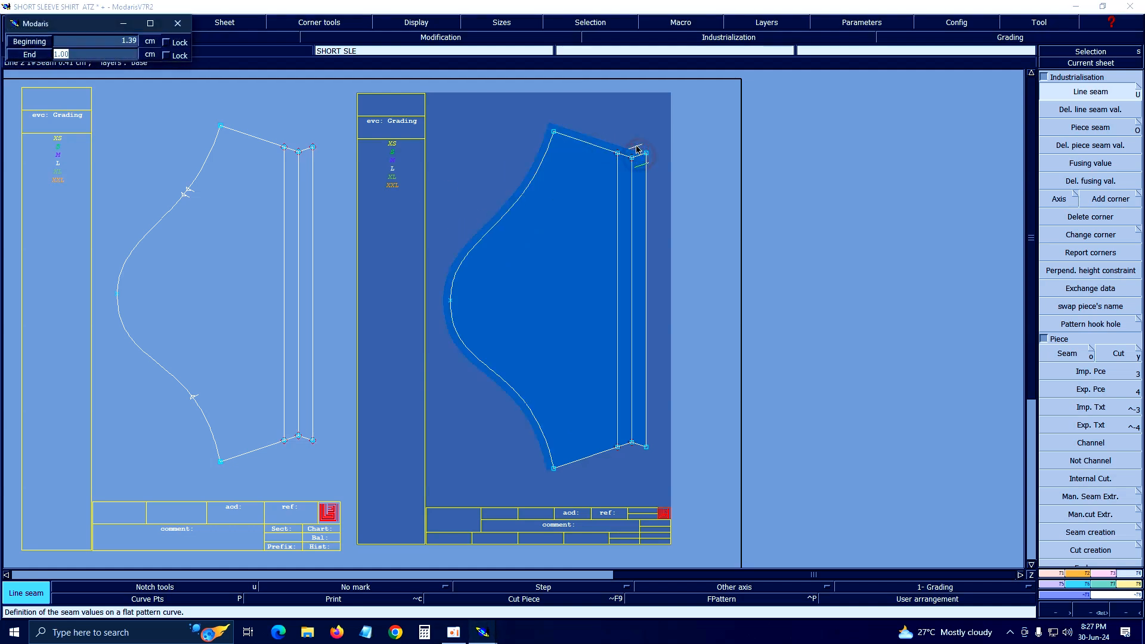
key("Return")
left_click(599, 458)
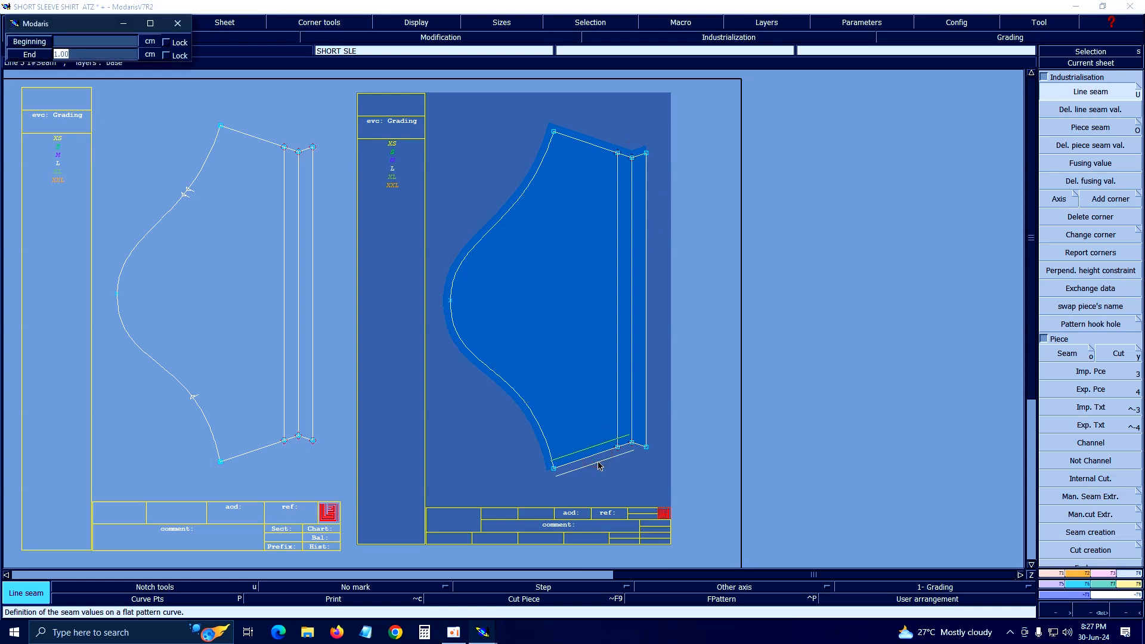
key("Return")
left_click(640, 448)
key("Return")
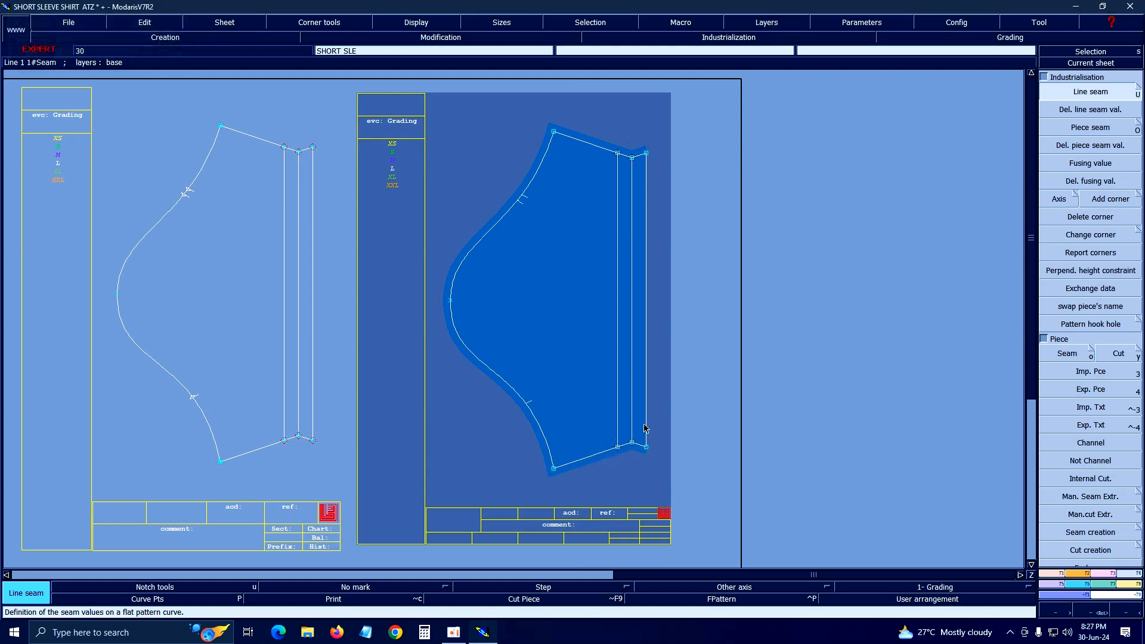
left_click(646, 429)
key("Return")
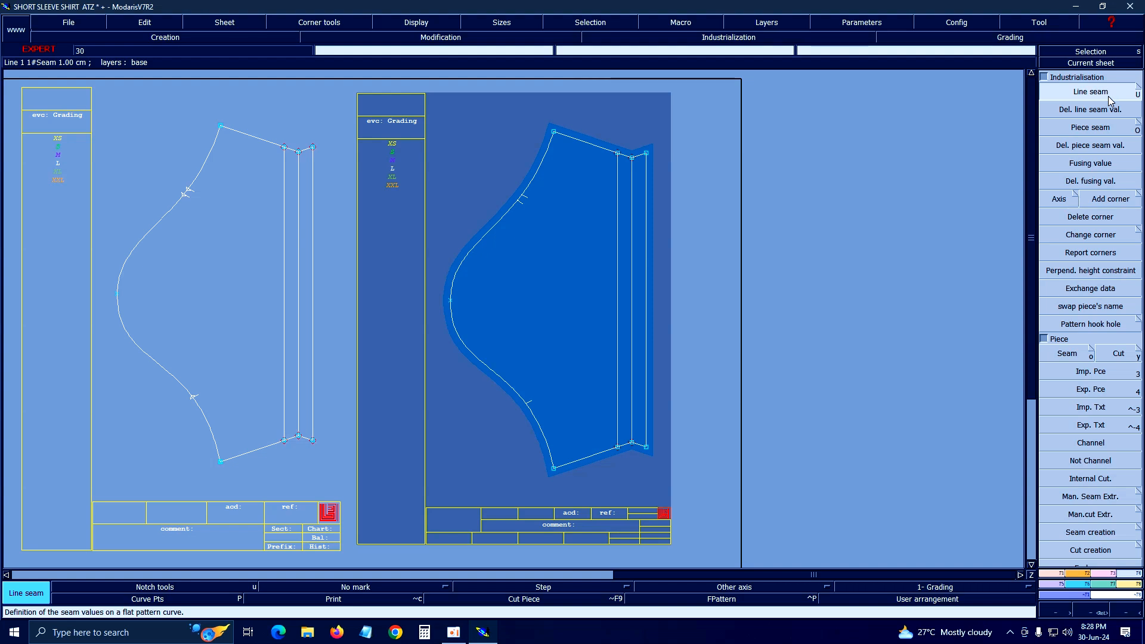
Step: Delete the line seam values from the sleeve cap, both underarm edges, the hem line and the two short hem edges
left_click(1072, 113)
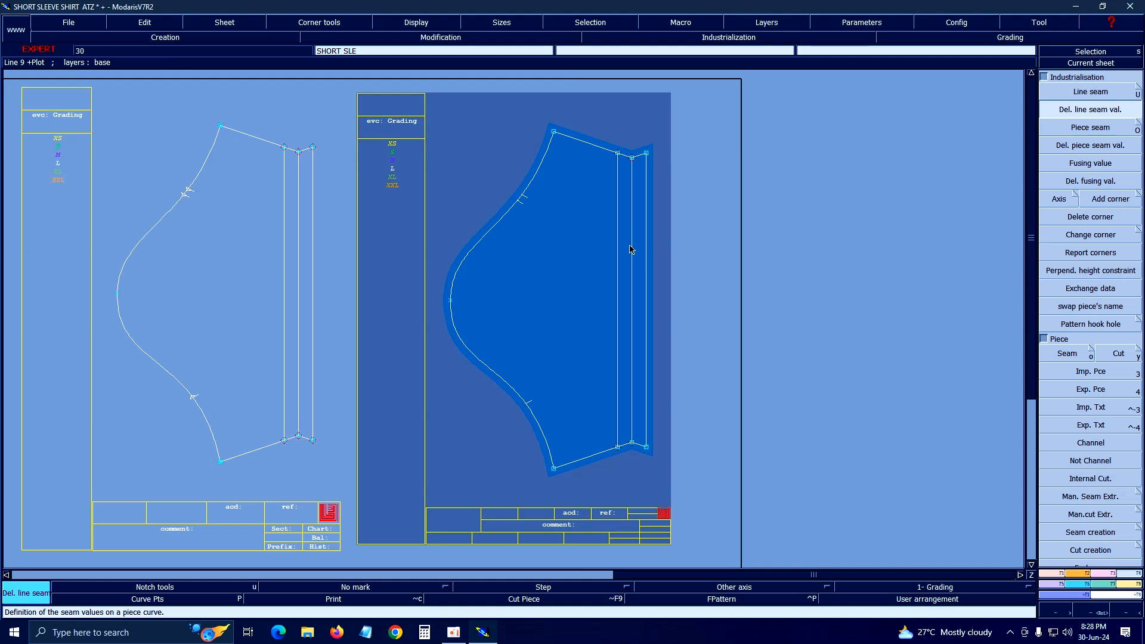
left_click(590, 144)
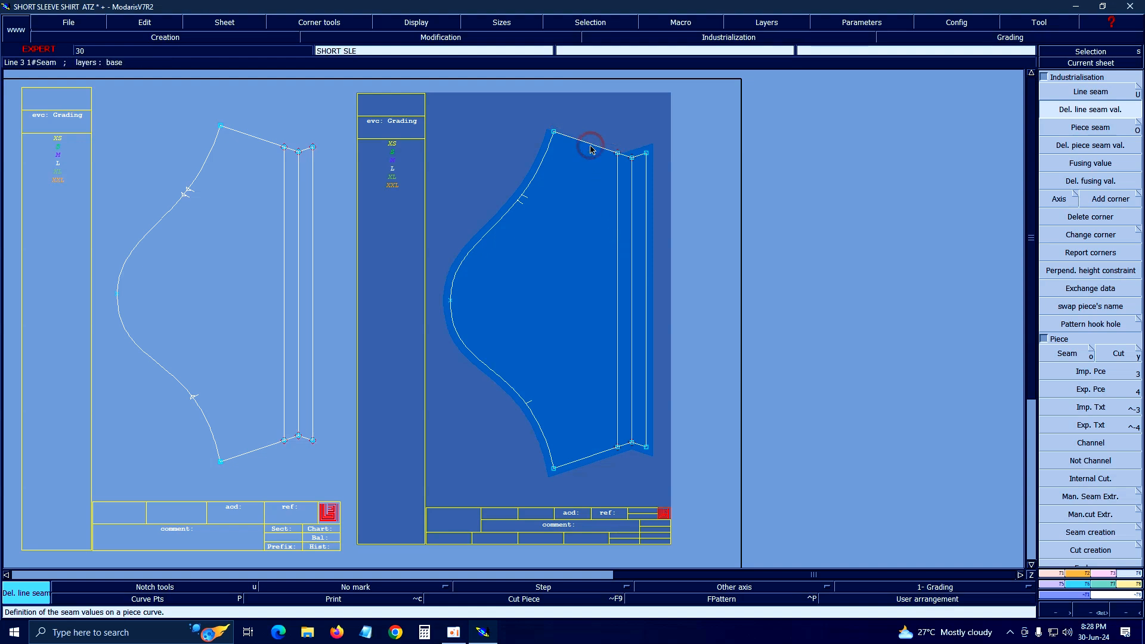
left_click(546, 173)
left_click(579, 463)
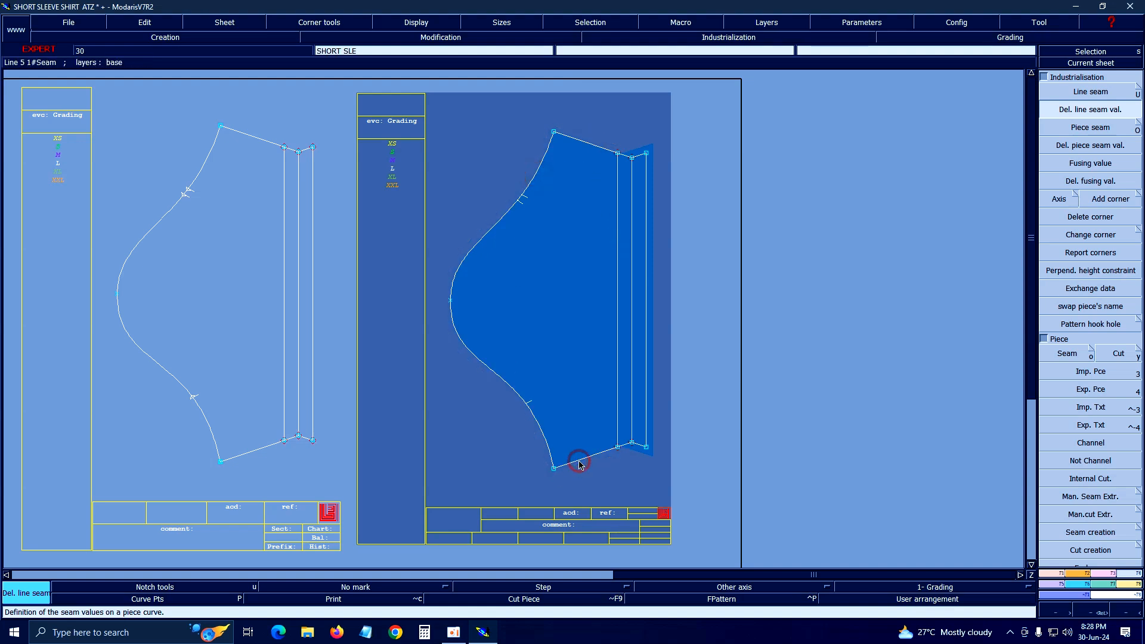
left_click(645, 385)
left_click(642, 449)
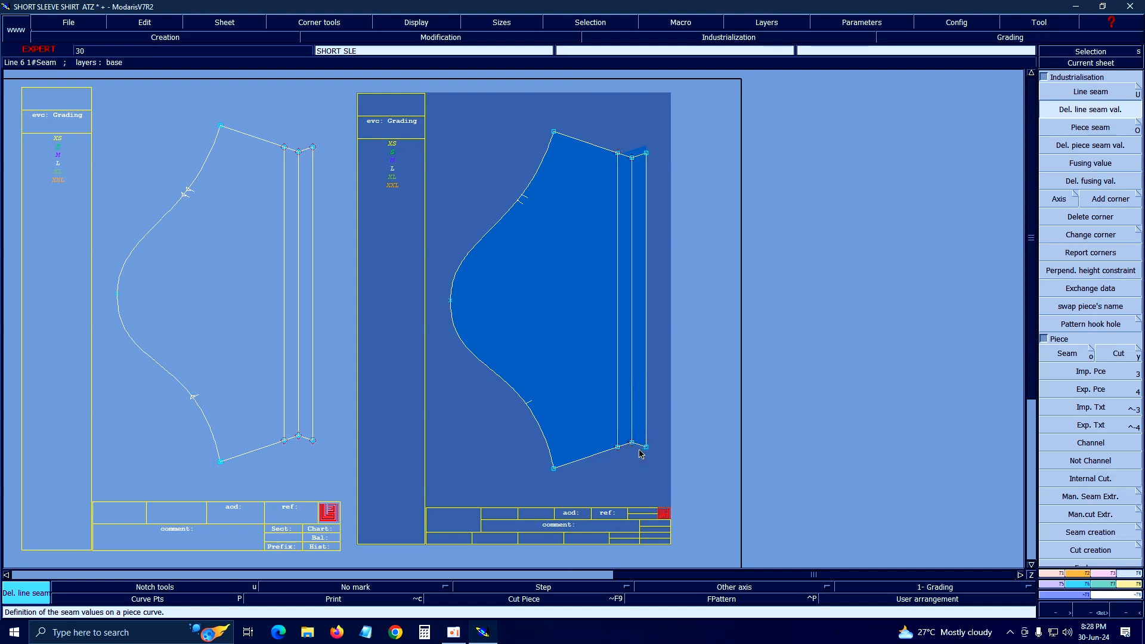
left_click(643, 153)
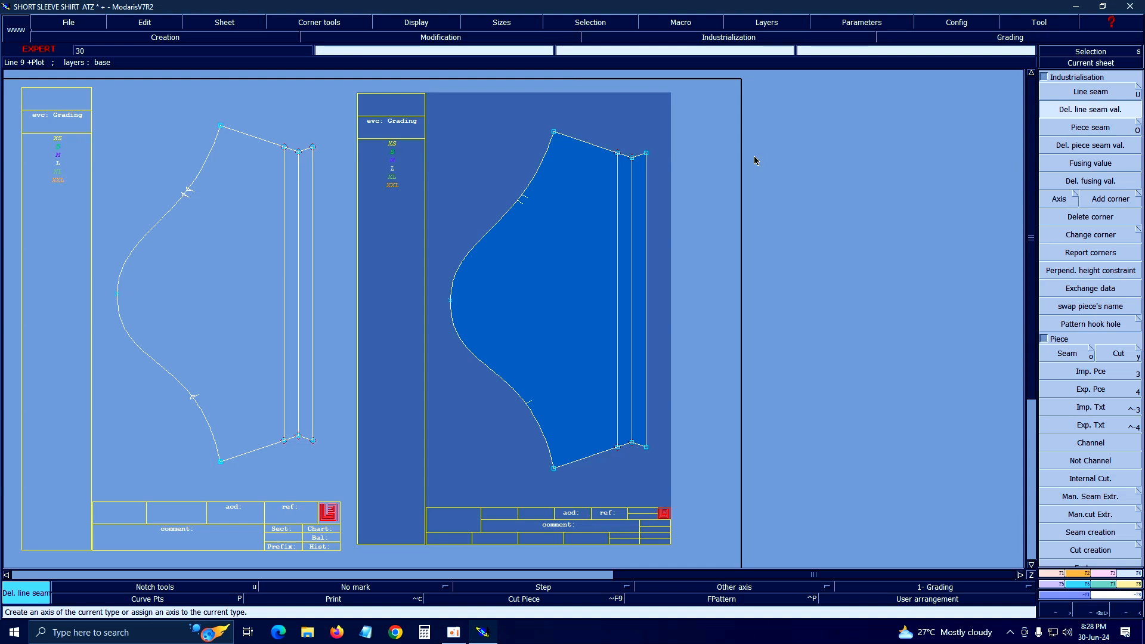
Step: Delete the innermost straight line beside the hem on the extracted sleeve piece
key("Delete")
left_click(618, 212)
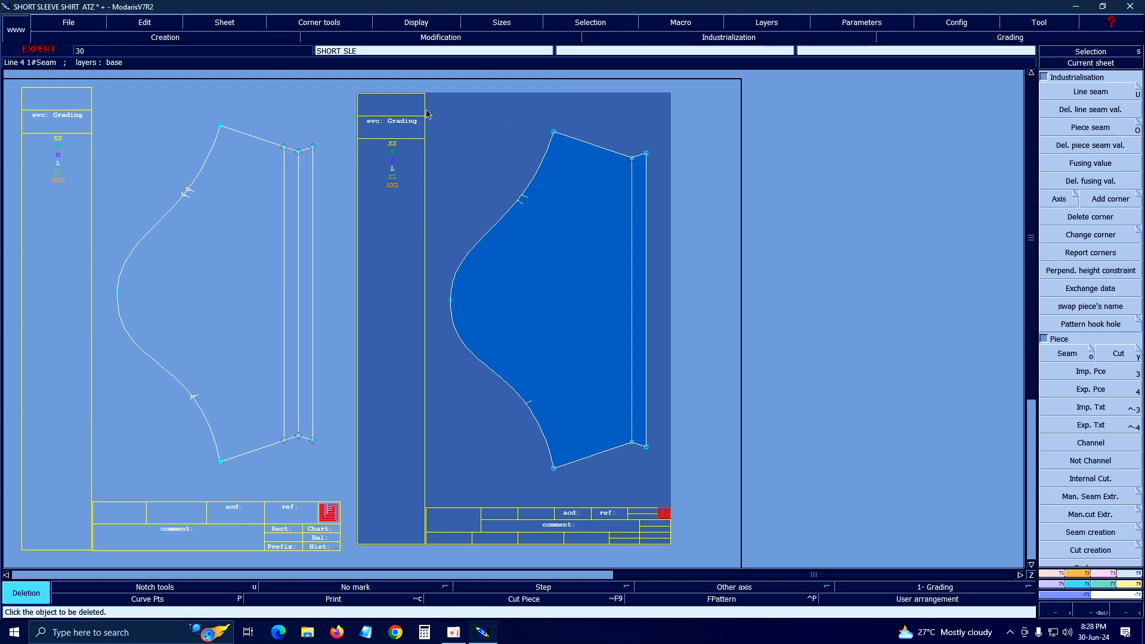
Step: Extract the seam line of the selected sleeve piece onto a new sheet and make that new sheet current
left_click_drag(426, 110, 703, 471)
left_click(1055, 353)
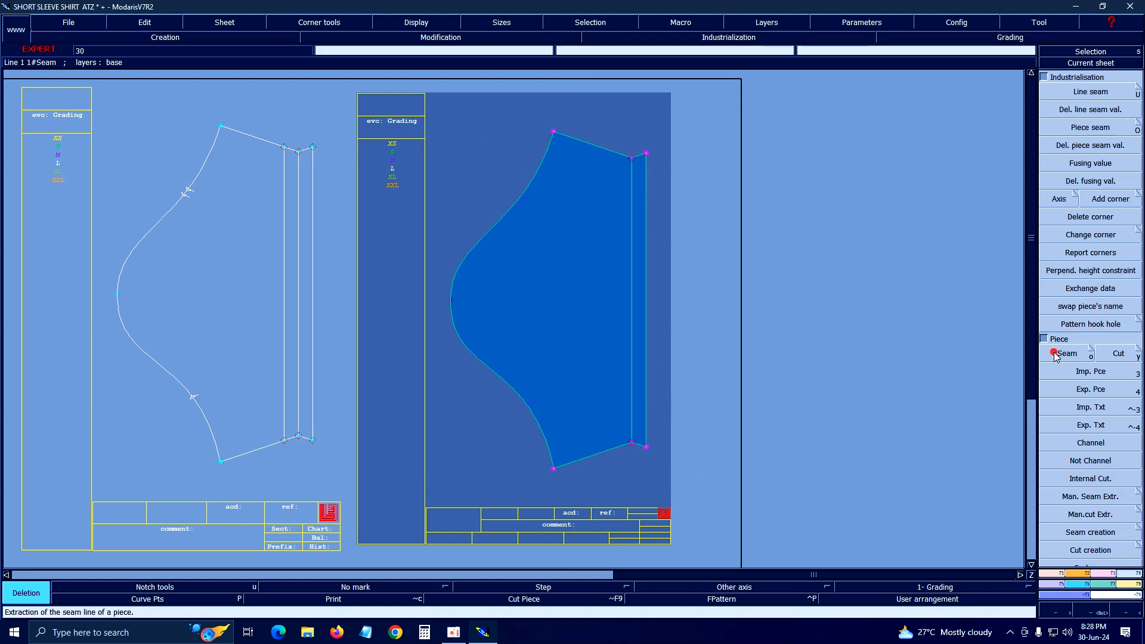
left_click(580, 245)
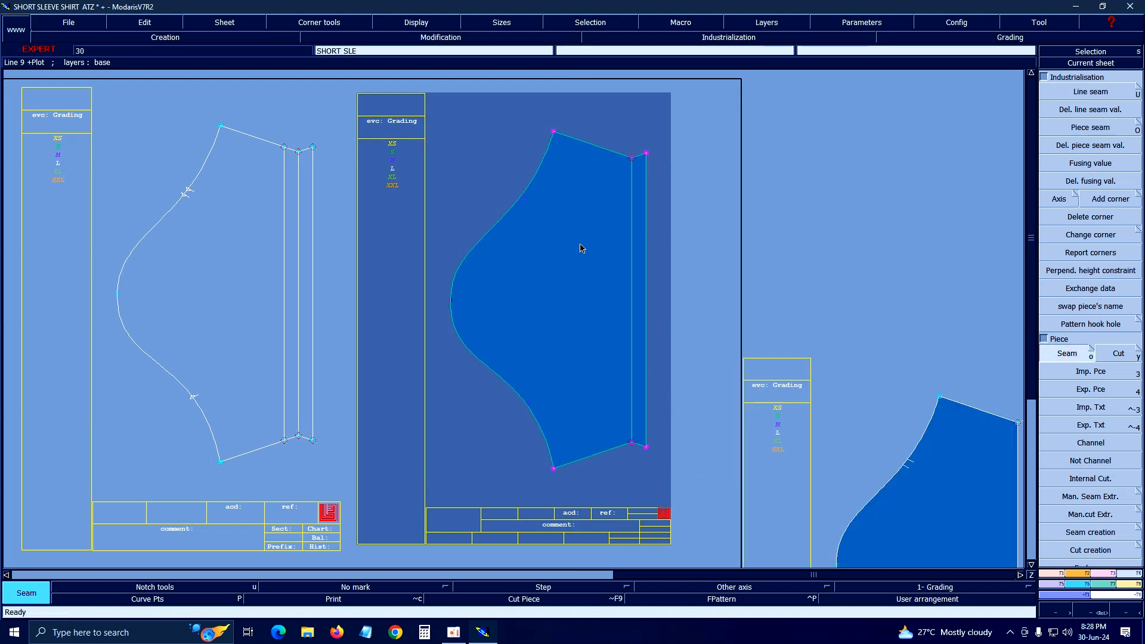
key("j")
left_click(1095, 62)
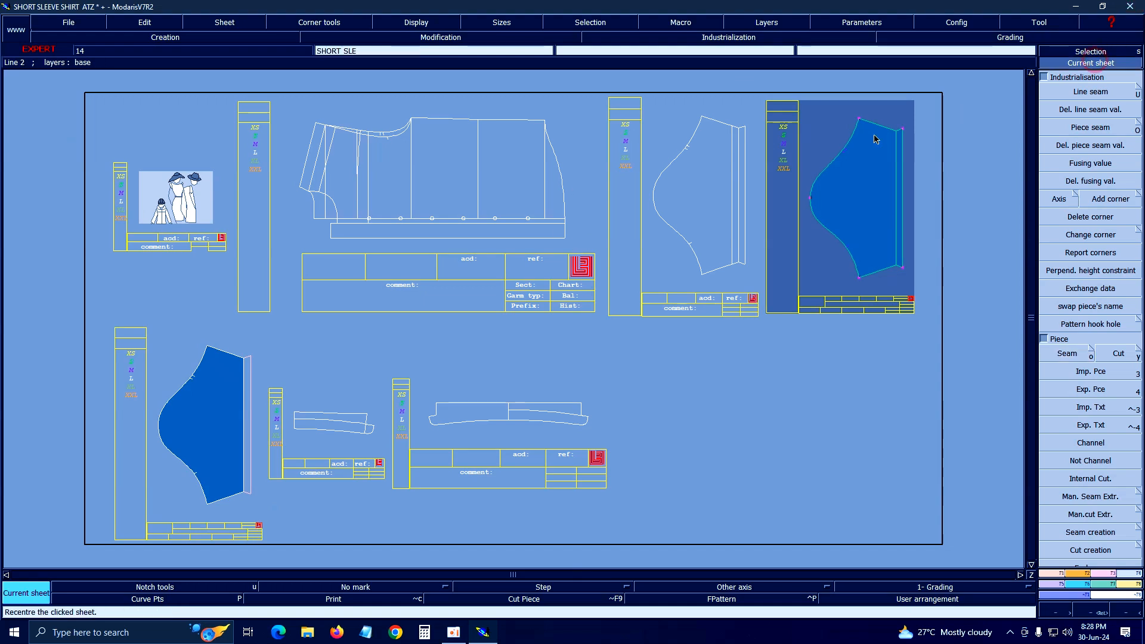
left_click(239, 368)
Step: Delete the outer straight hem line and the two short hem edges from the newly extracted sleeve piece
key("Delete")
left_click(644, 202)
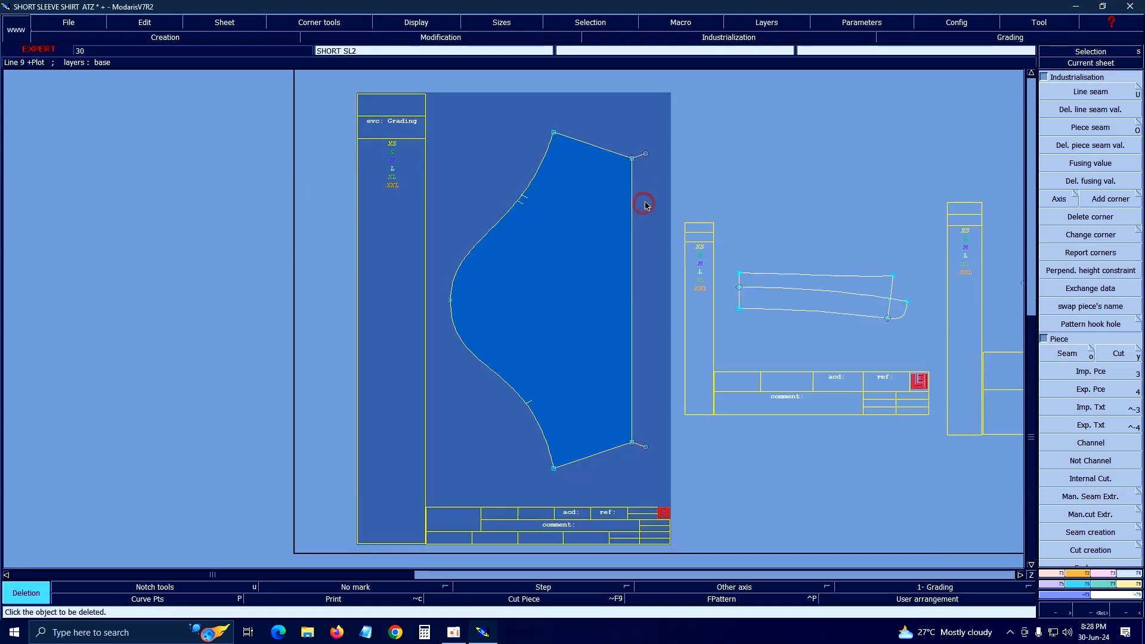
left_click(640, 156)
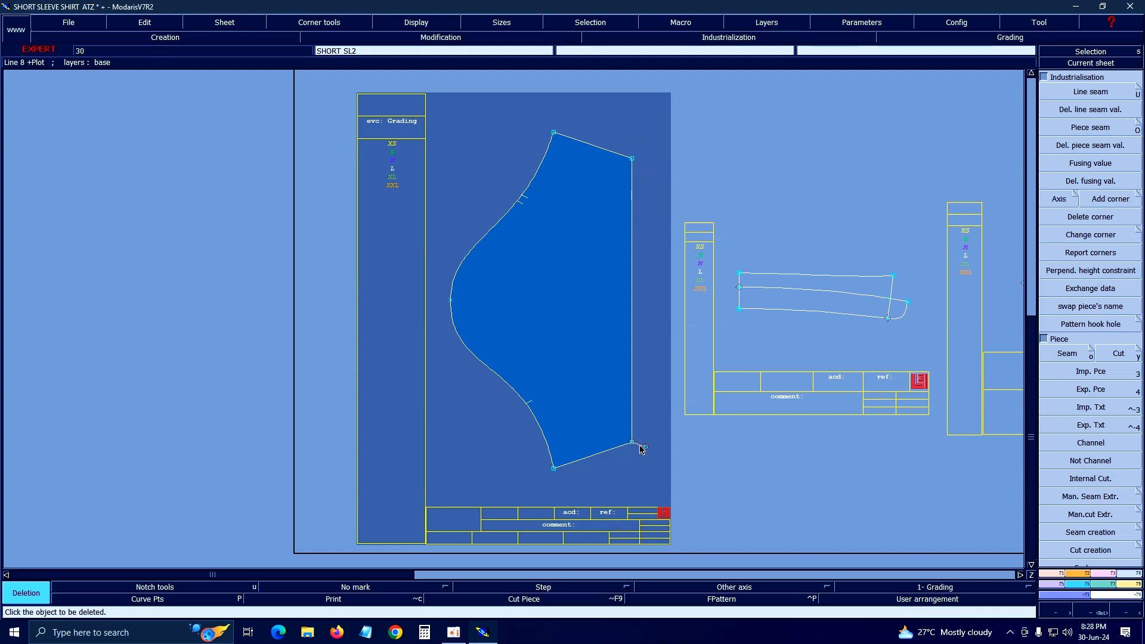
left_click(641, 446)
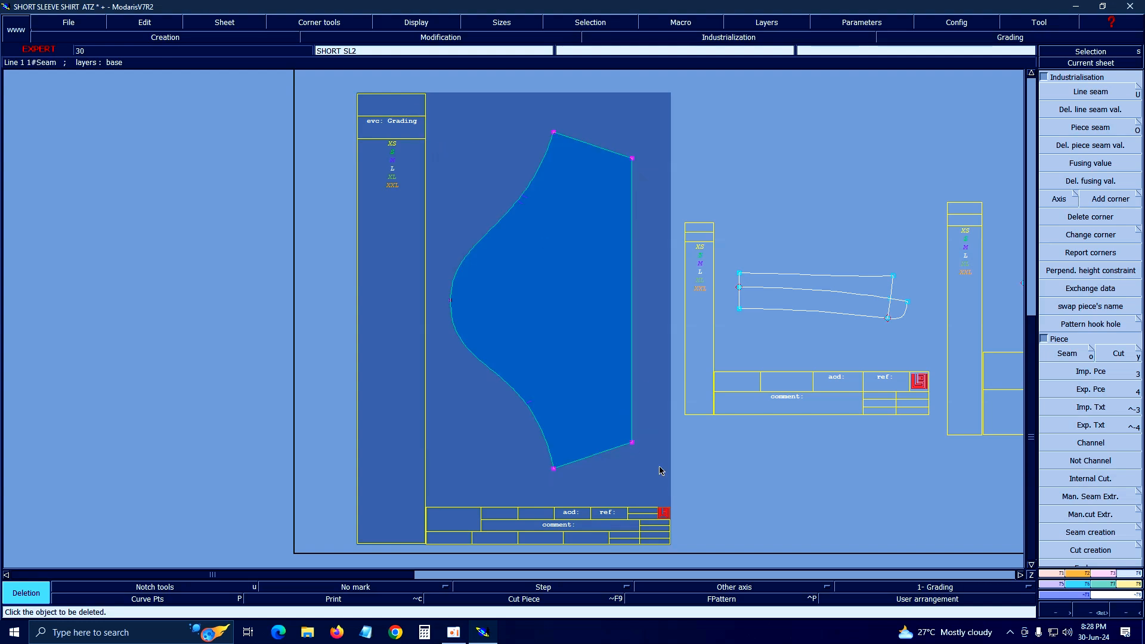
Step: Apply a 1 cm line seam to all outer edges of the new sleeve piece
key("u")
left_click(608, 151)
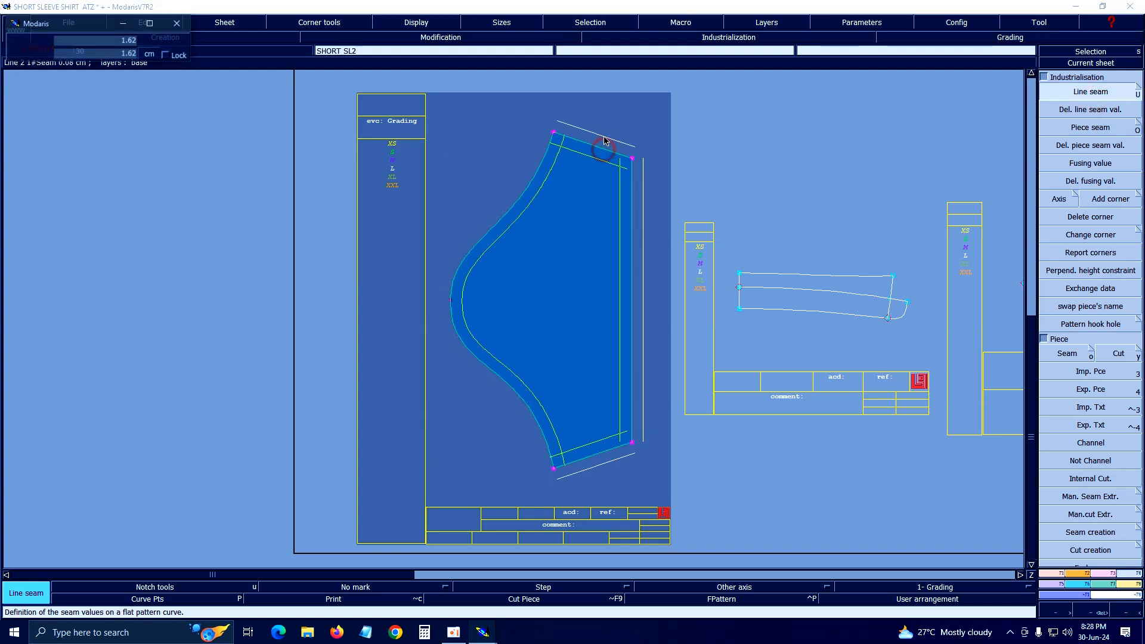
key("Return")
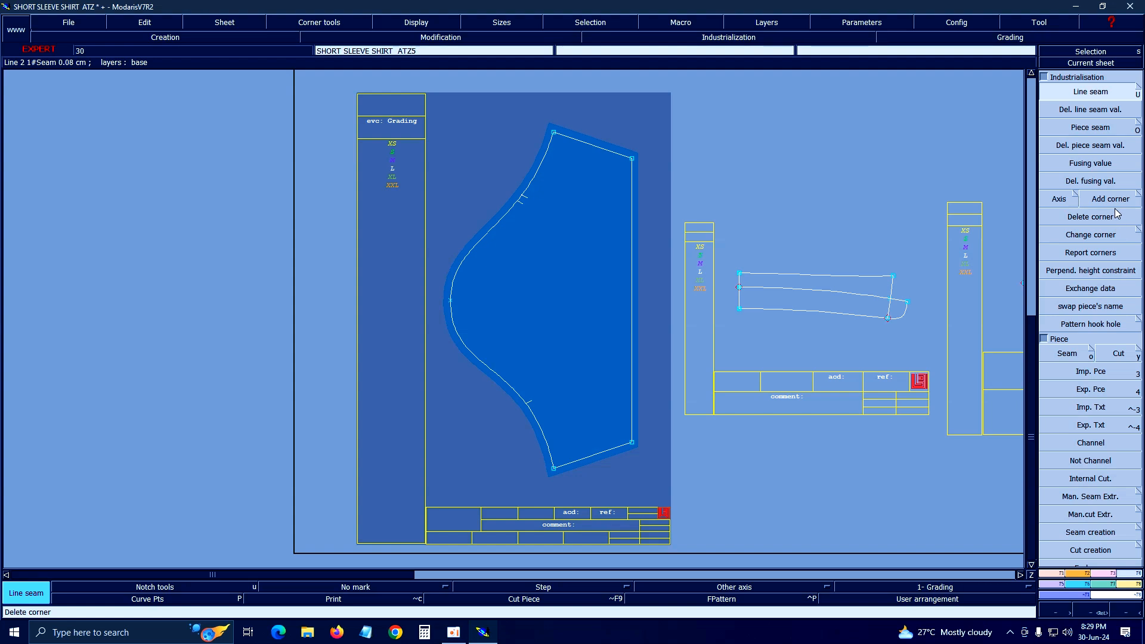
Step: Set the line seam of the straight hem line to 4 cm at both its beginning and end
left_click(1087, 93)
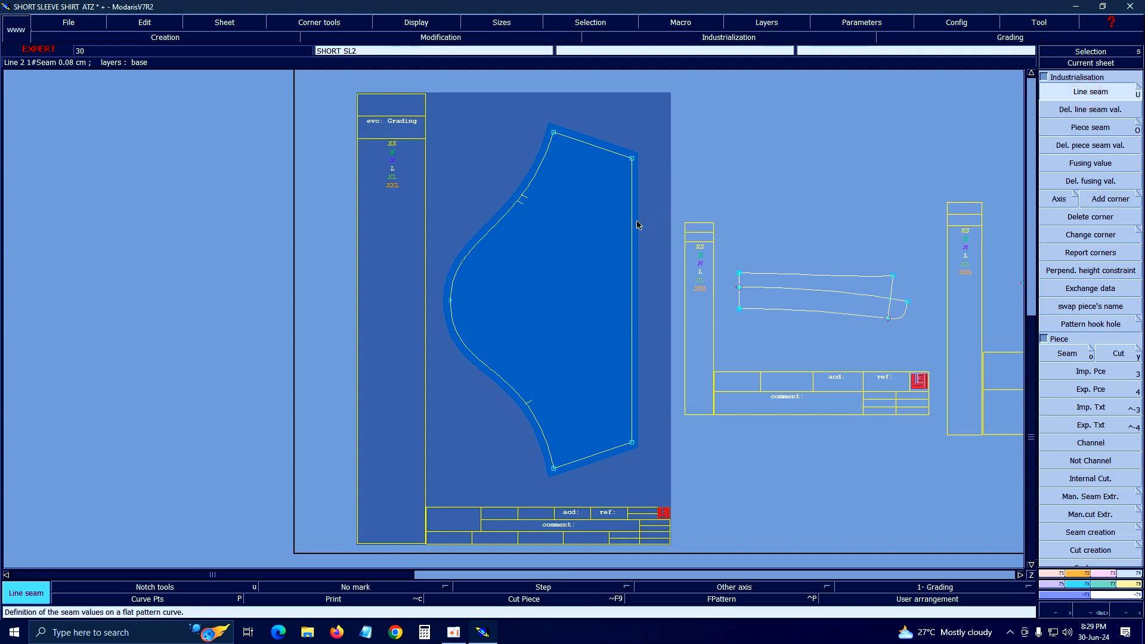
left_click(633, 225)
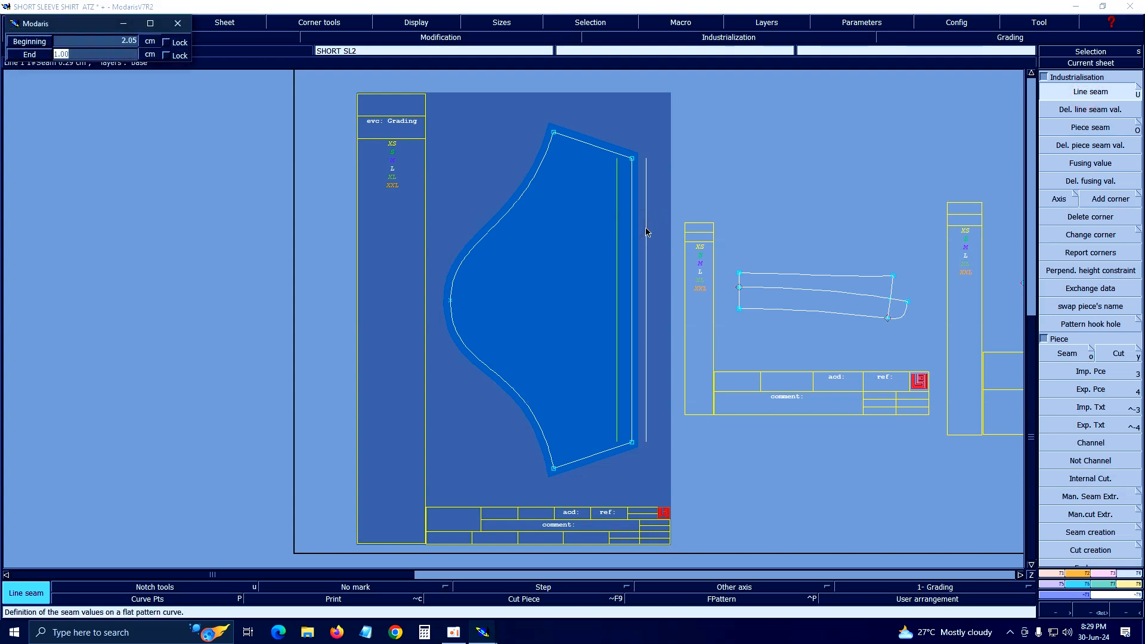
key("Up")
type("4")
key("Return")
key("Return")
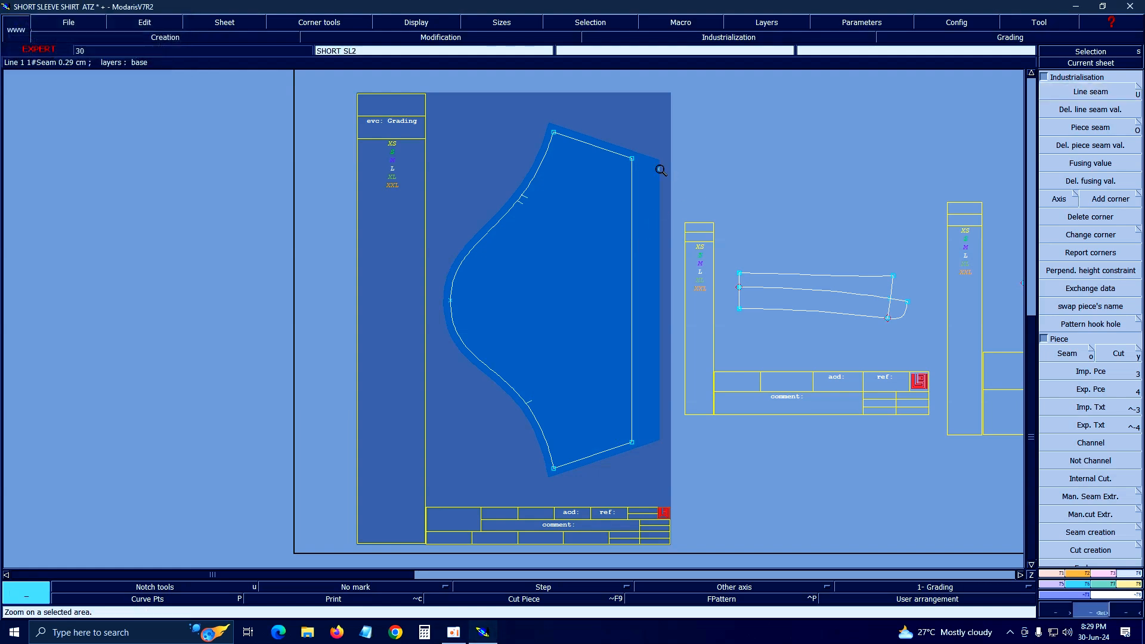
Step: Create a symmetry axis along the hem line from its upper corner and symmetrize the upper underarm edge across it
left_click_drag(511, 117, 709, 239)
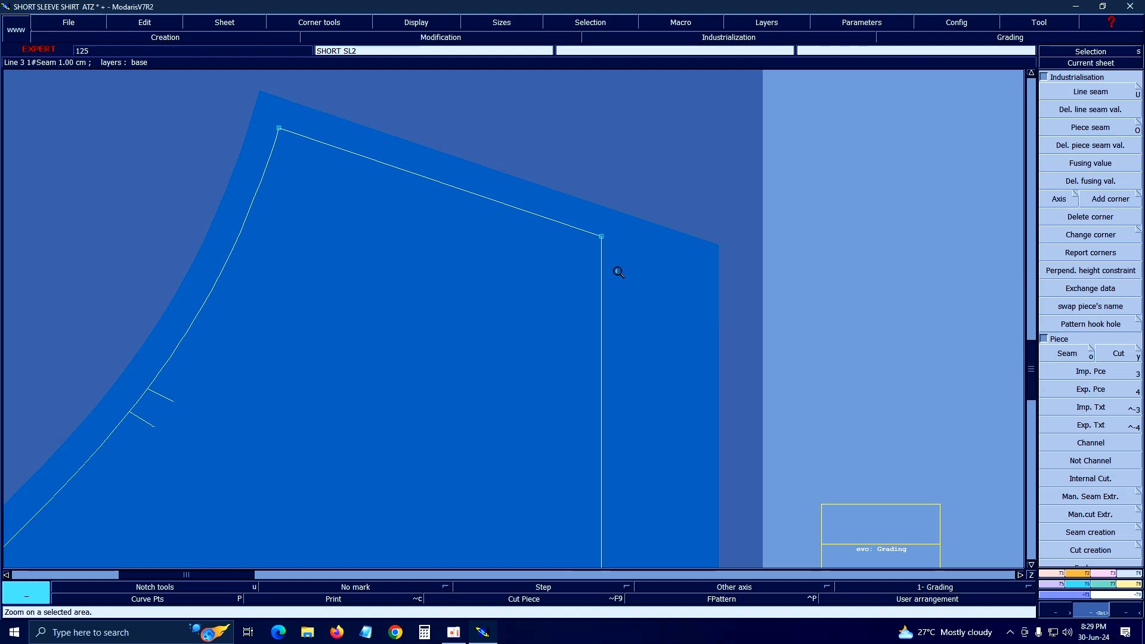
key("F1")
left_click(1106, 502)
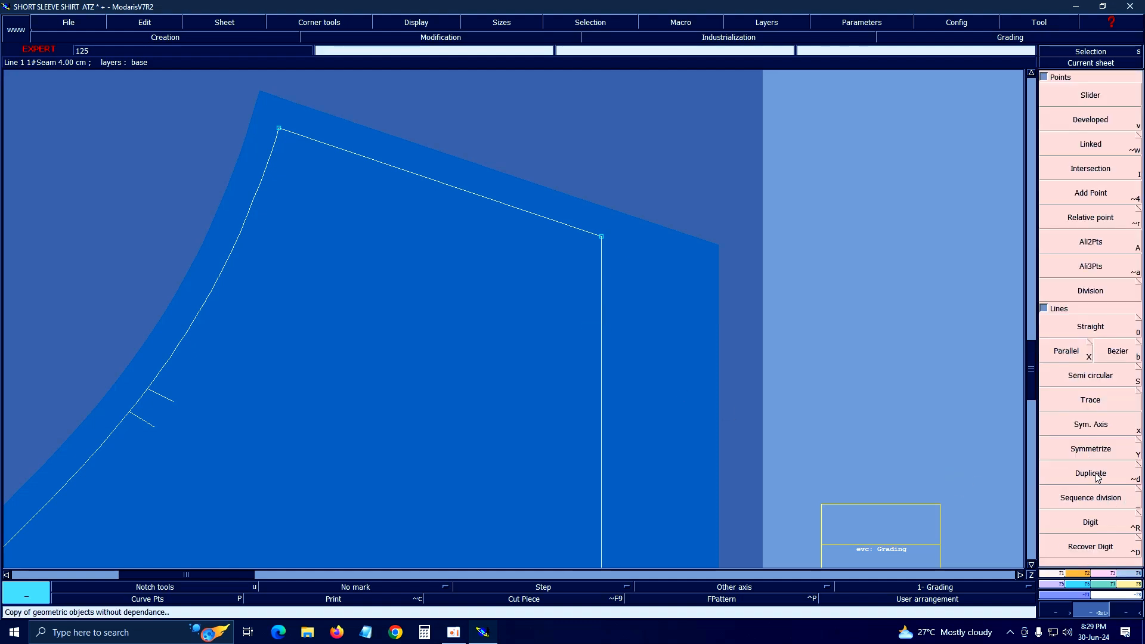
left_click(1087, 427)
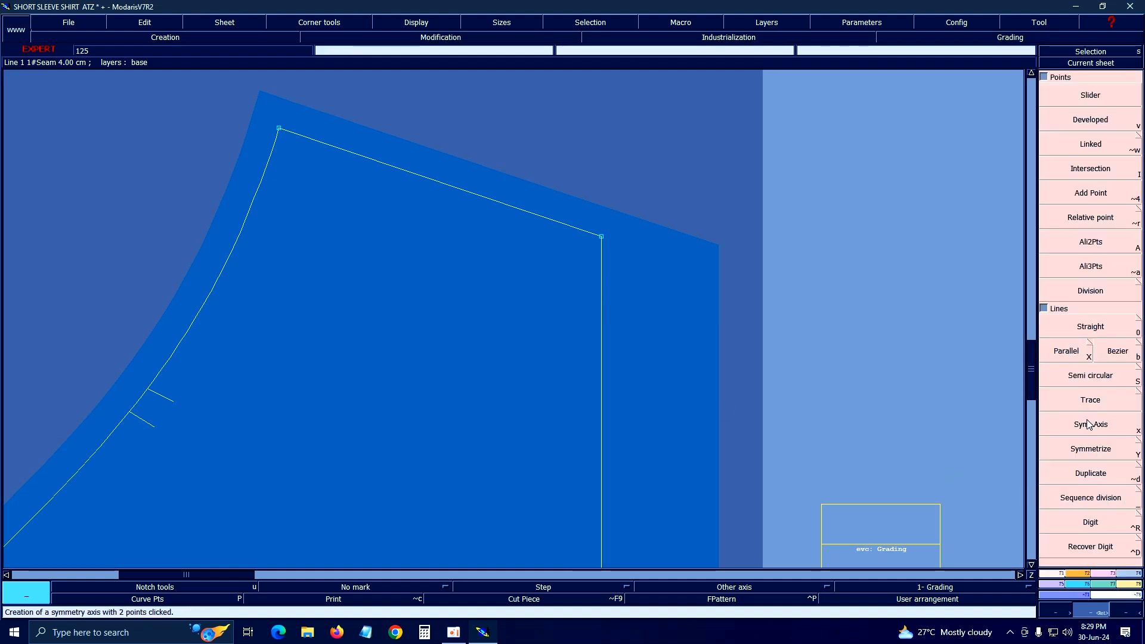
left_click(601, 236)
left_click(601, 328)
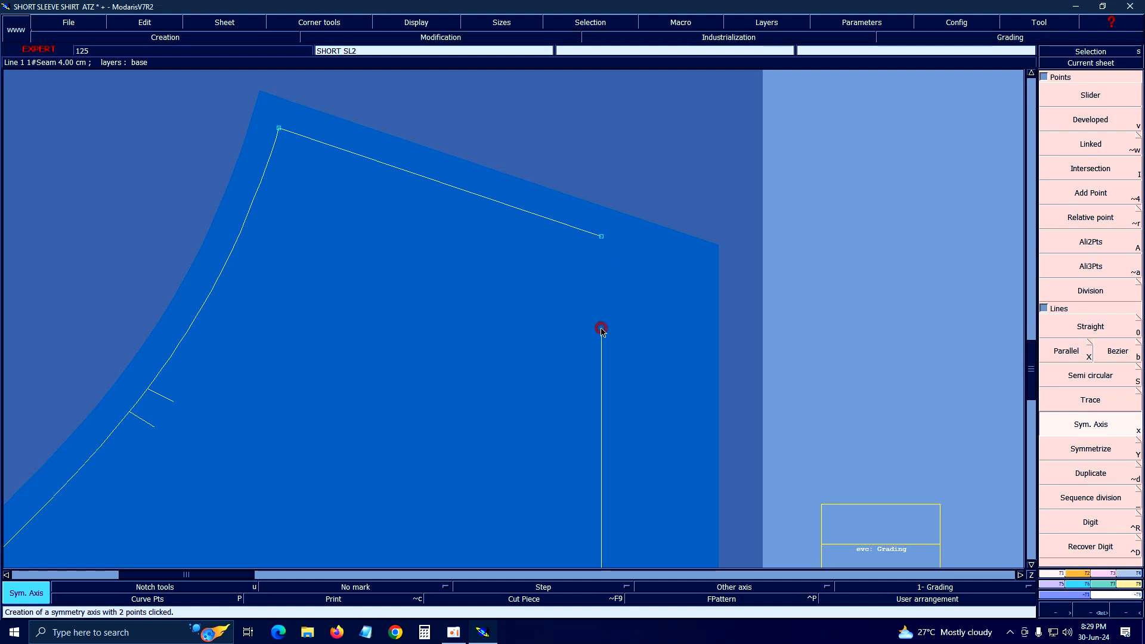
left_click(1051, 448)
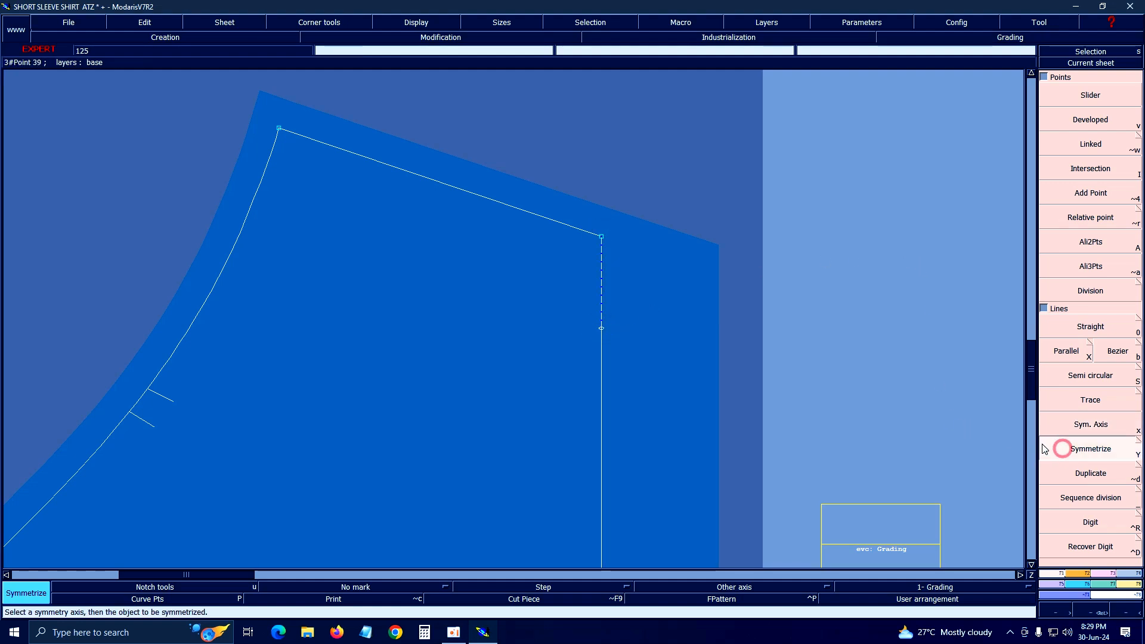
left_click(552, 220)
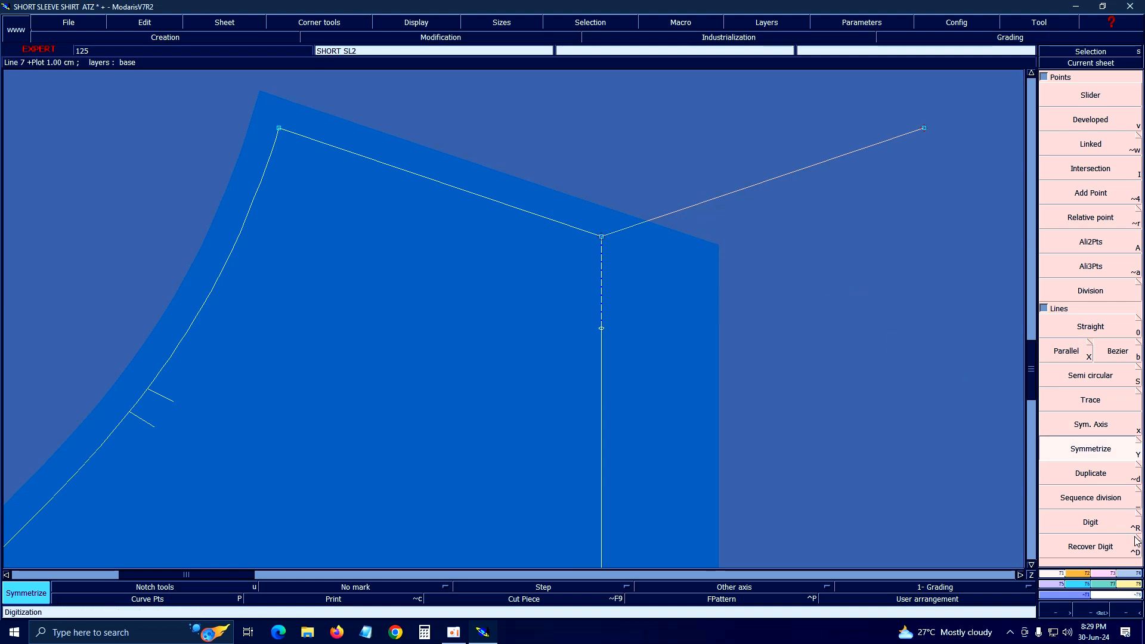
Step: Change the seam corner at the upper end of the hem line to Next symmetry
left_click(1131, 573)
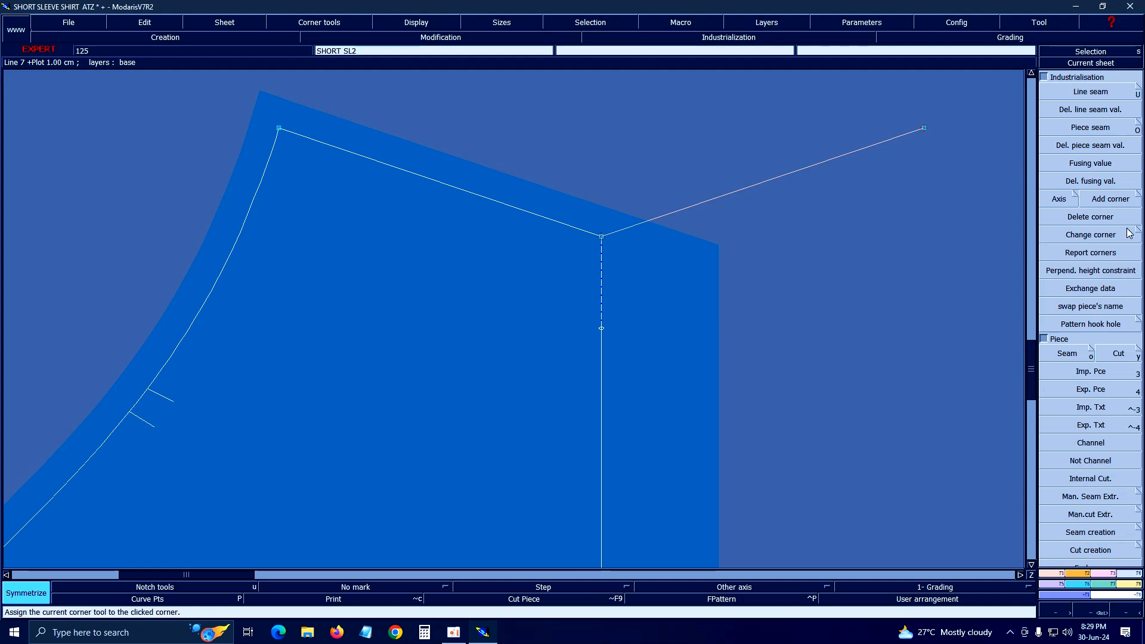
left_click(1137, 194)
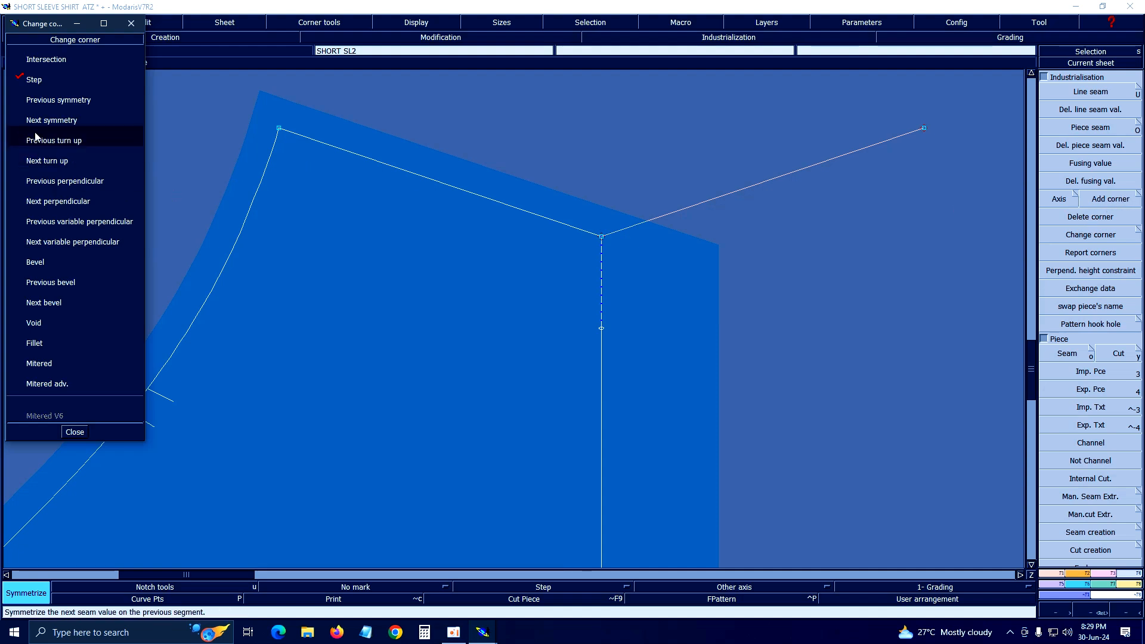
left_click(52, 120)
left_click(601, 236)
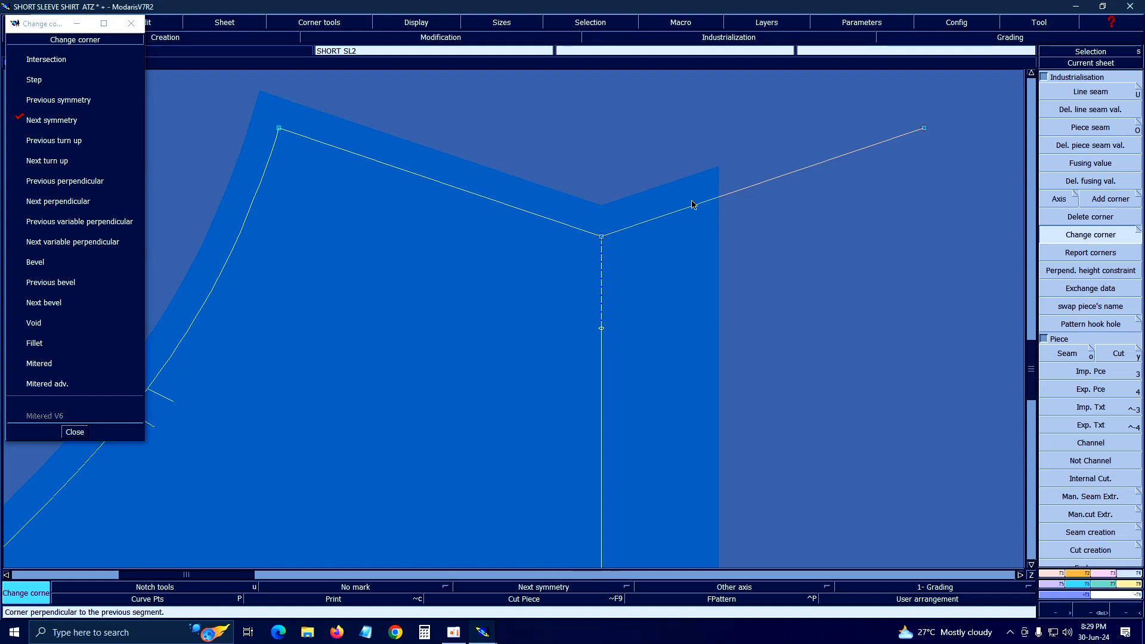
Step: Delete the symmetry corner from the upper end of the hem line
left_click(1102, 218)
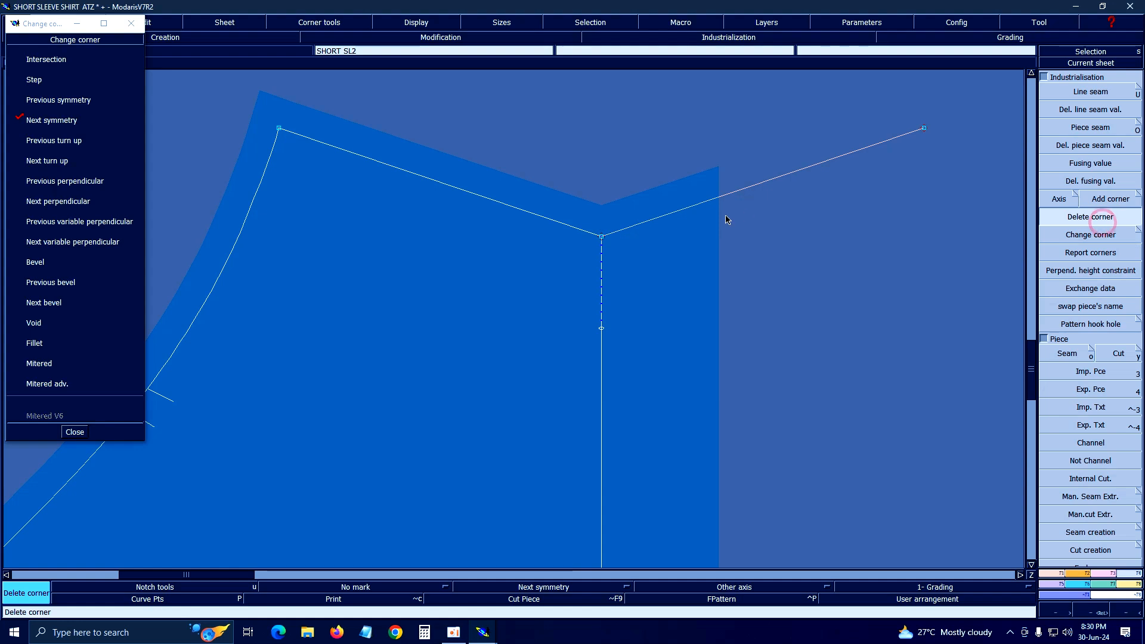
left_click(602, 237)
left_click(829, 245)
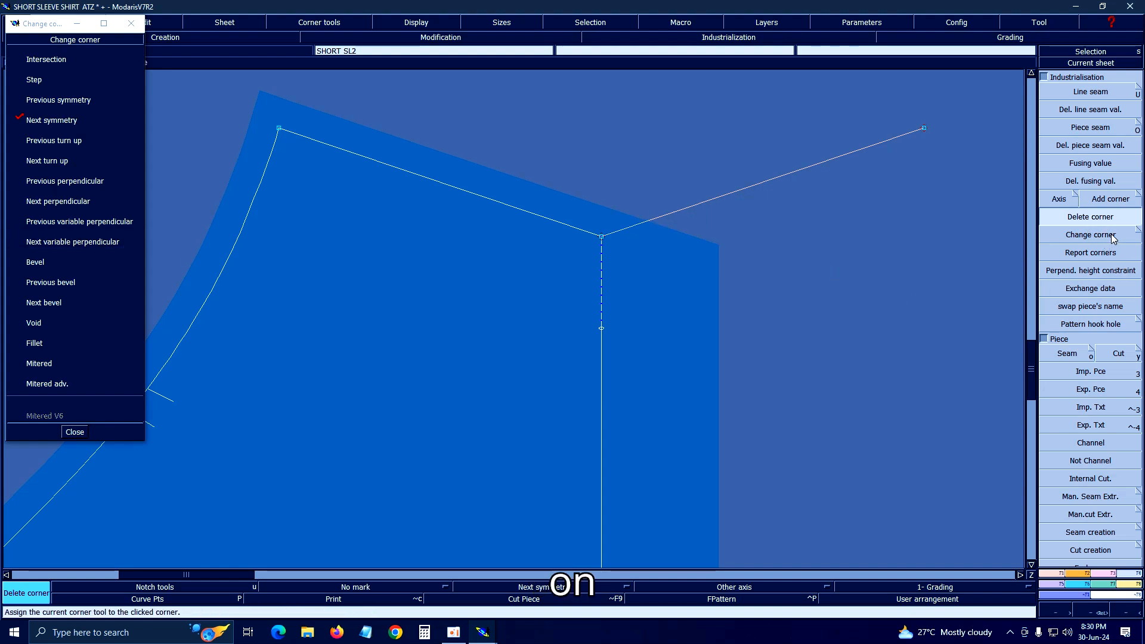
left_click(1138, 235)
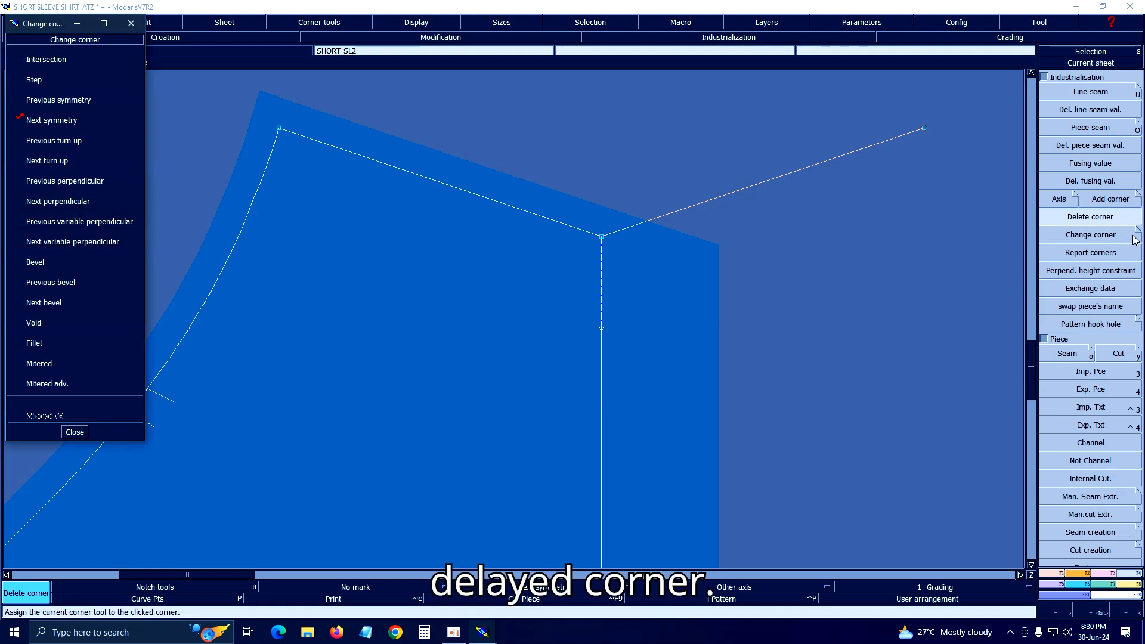
left_click(1139, 198)
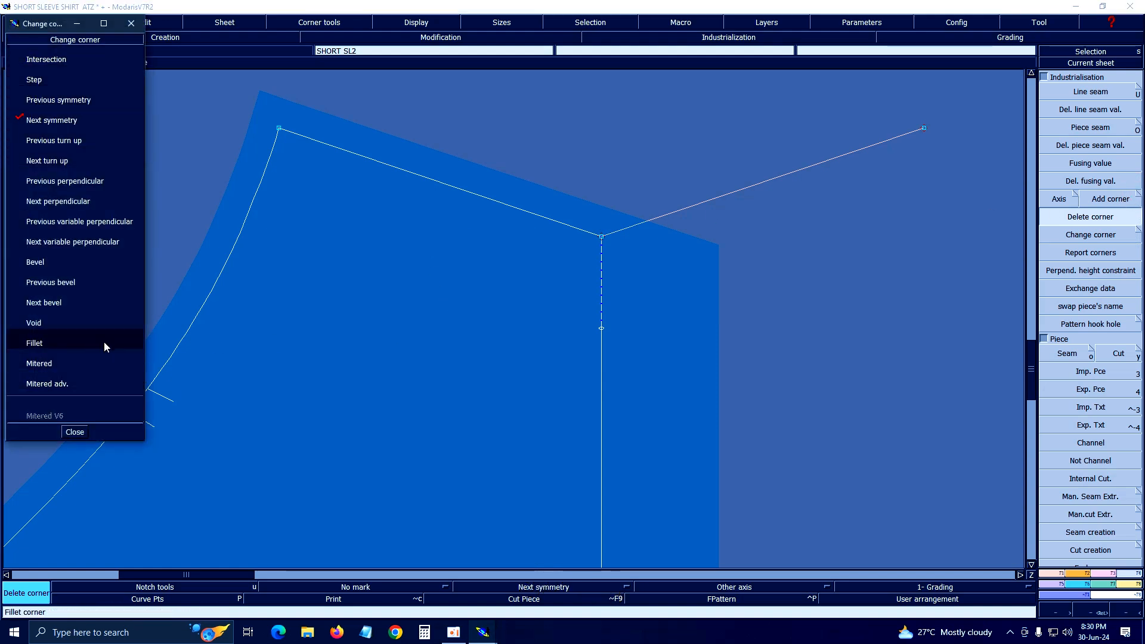
left_click(75, 432)
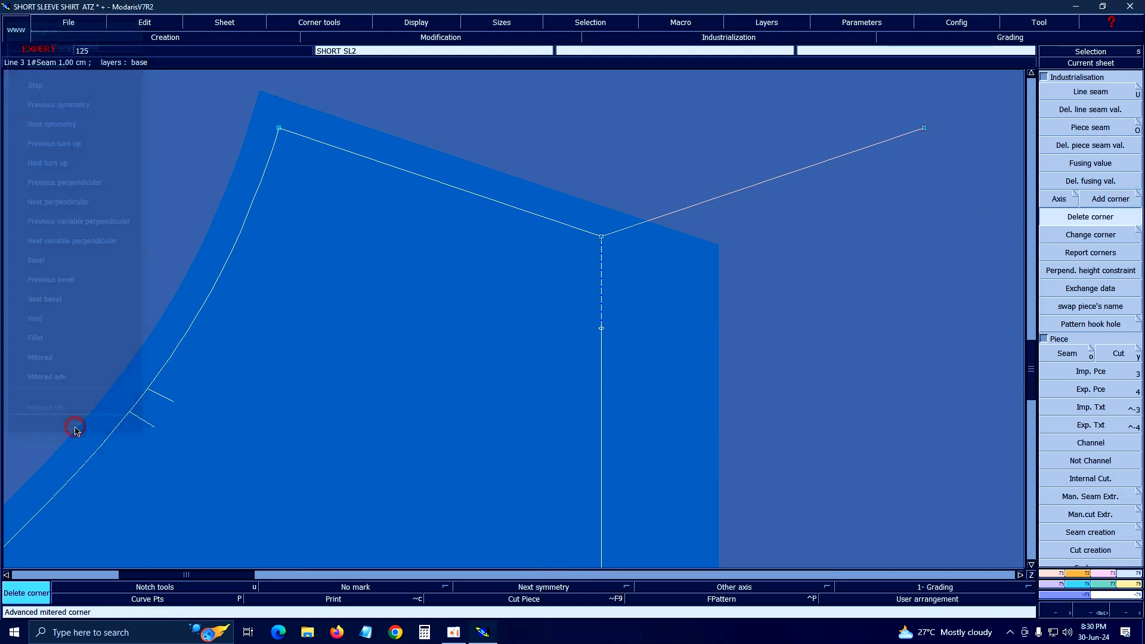
left_click(1136, 230)
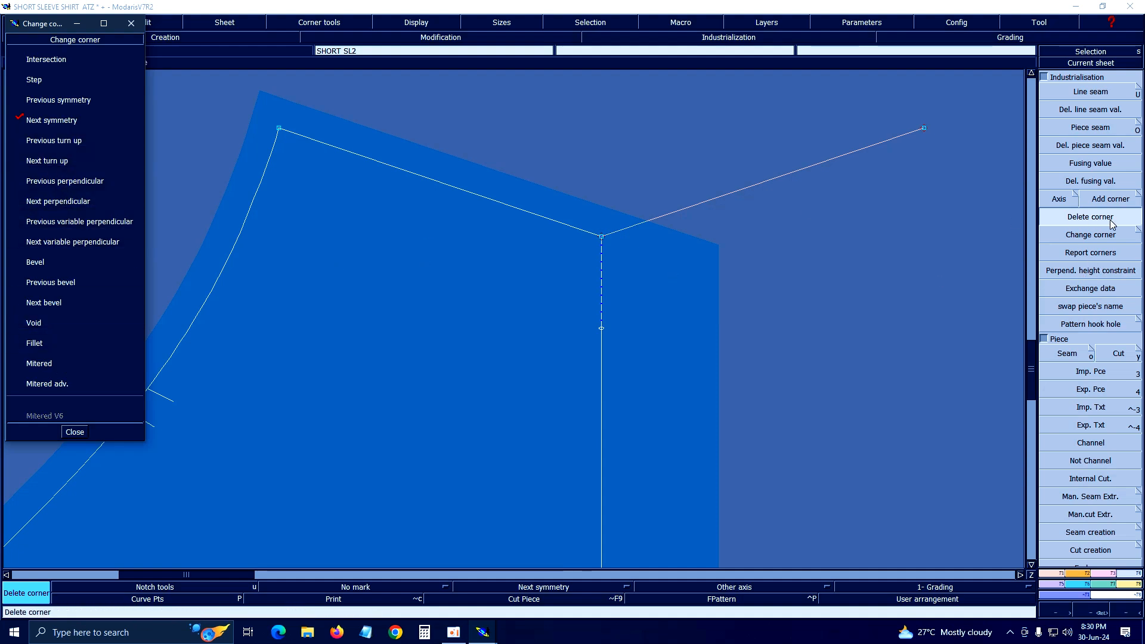
left_click(1132, 198)
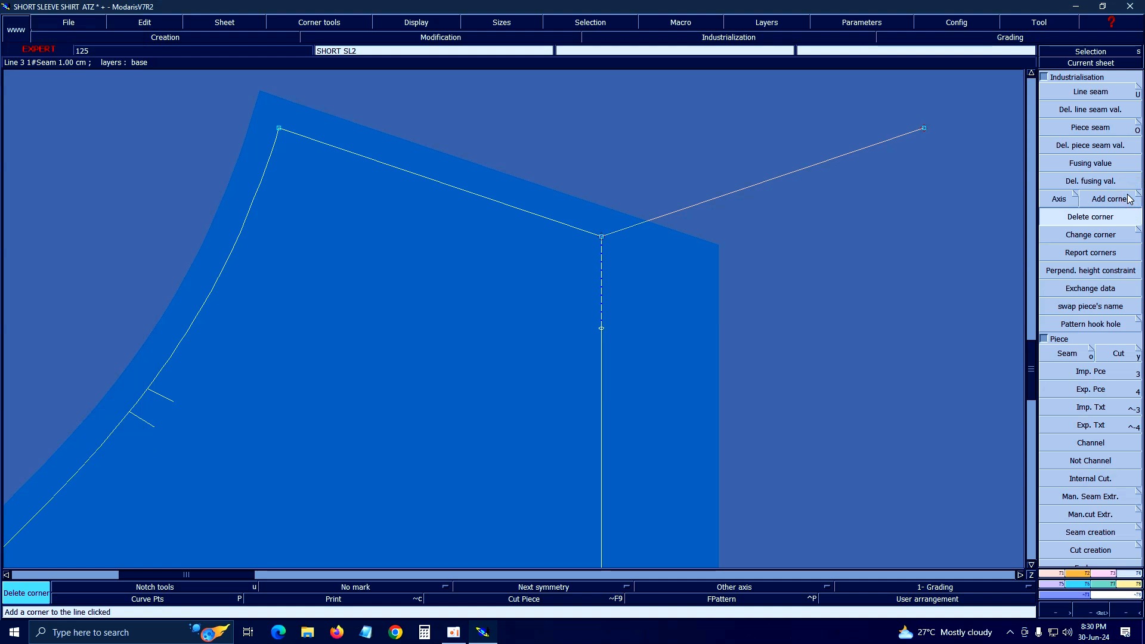
Step: Set the upper hem corner to Next symmetry and the lower hem corner to Previous symmetry
left_click(1136, 199)
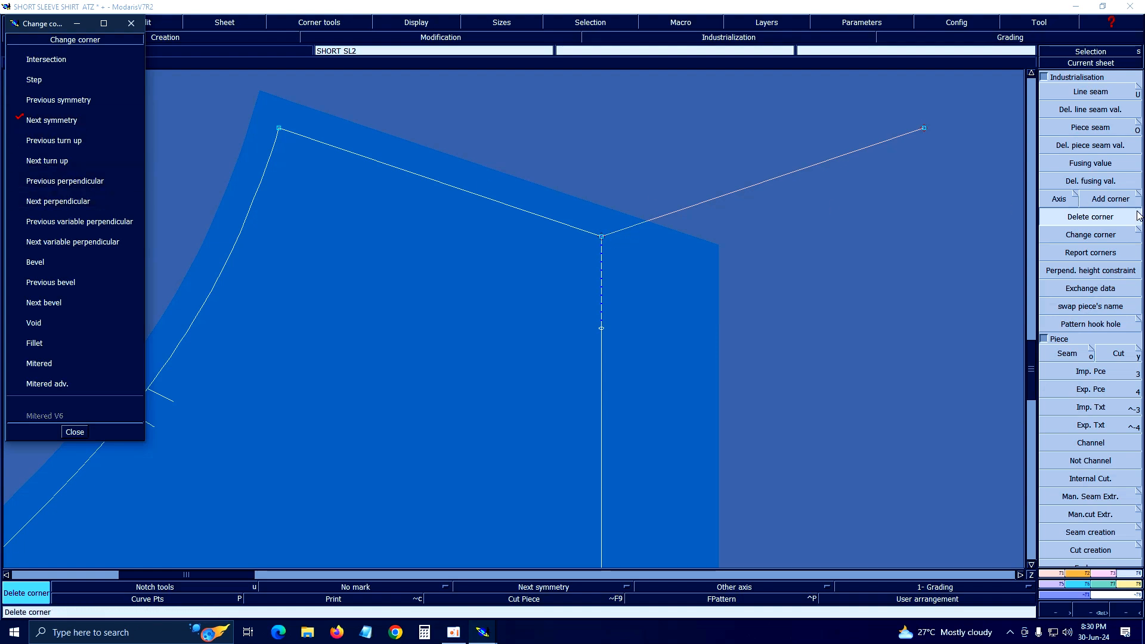
left_click(57, 119)
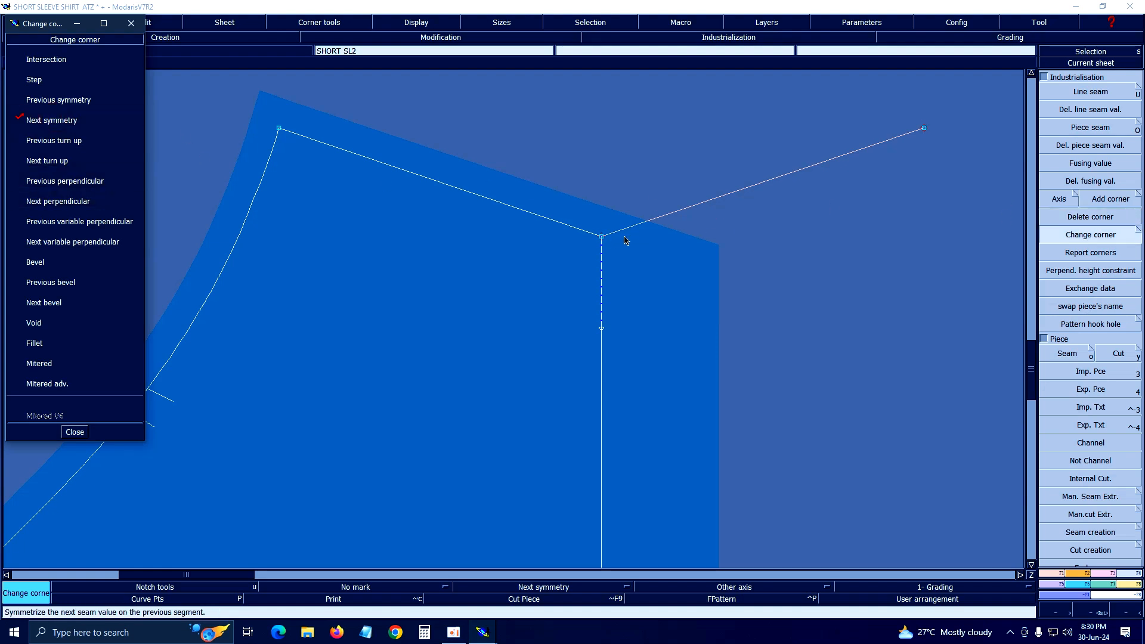
left_click(601, 236)
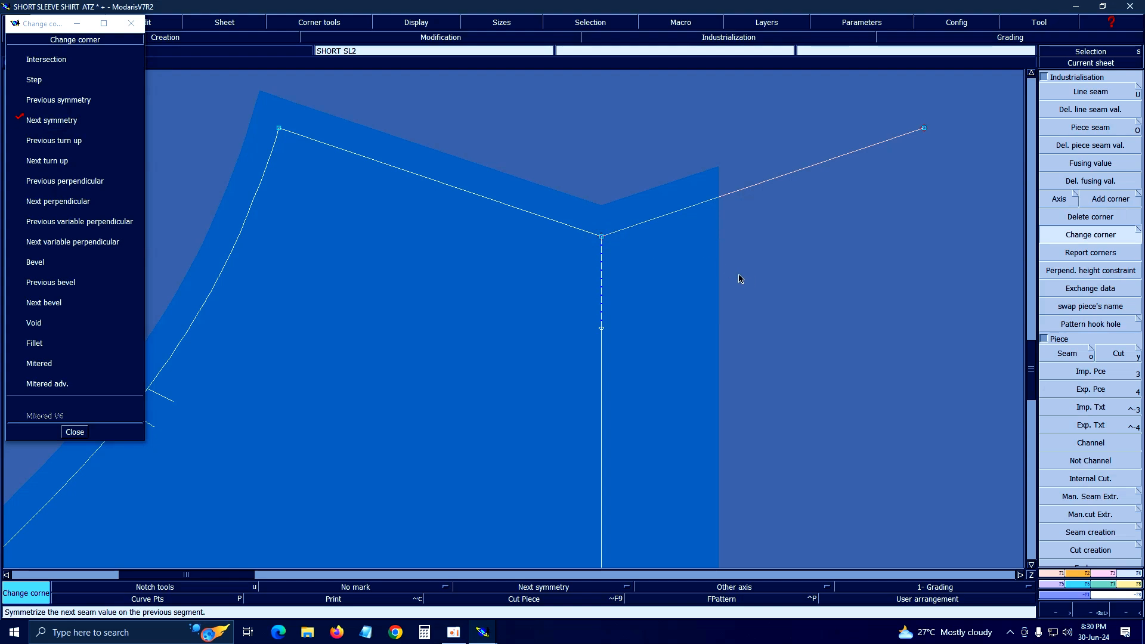
key("Home")
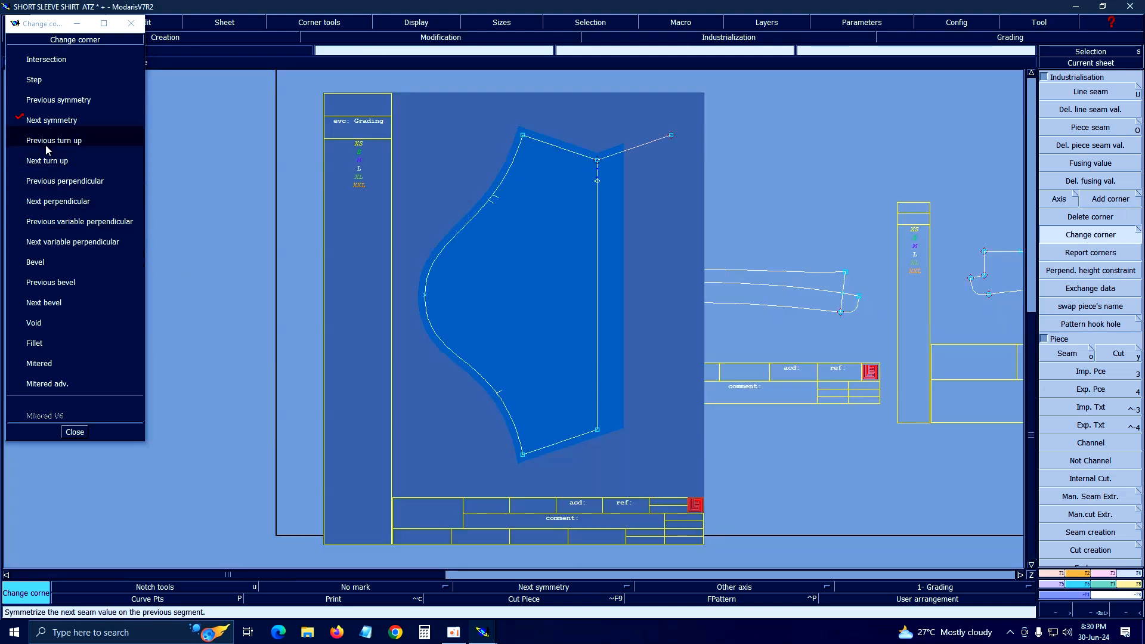
left_click(49, 103)
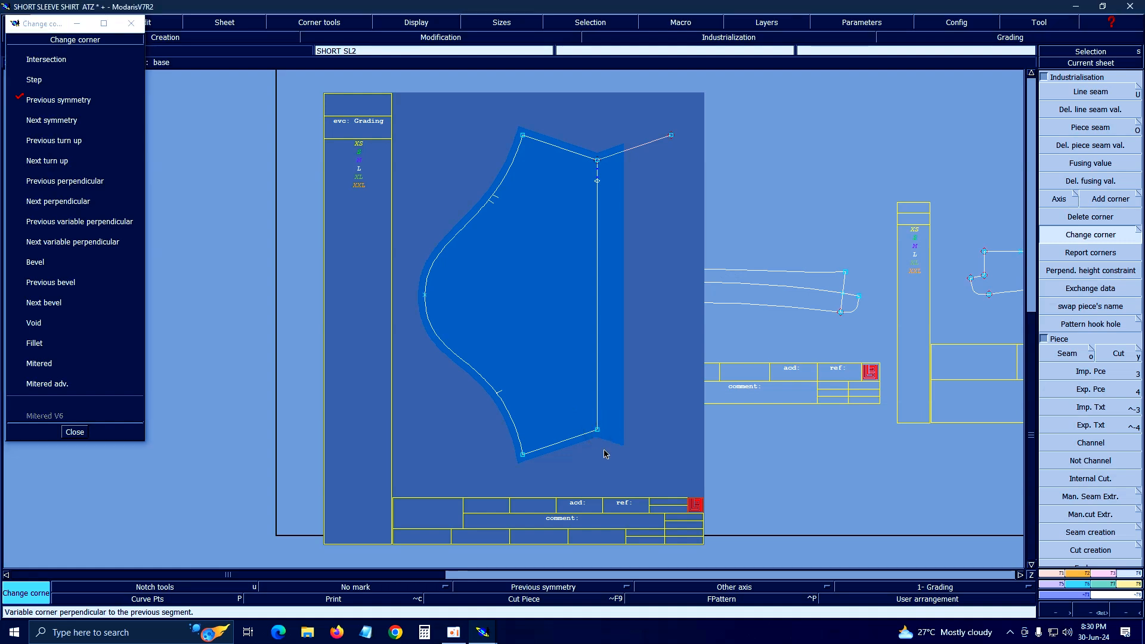
left_click(1090, 288)
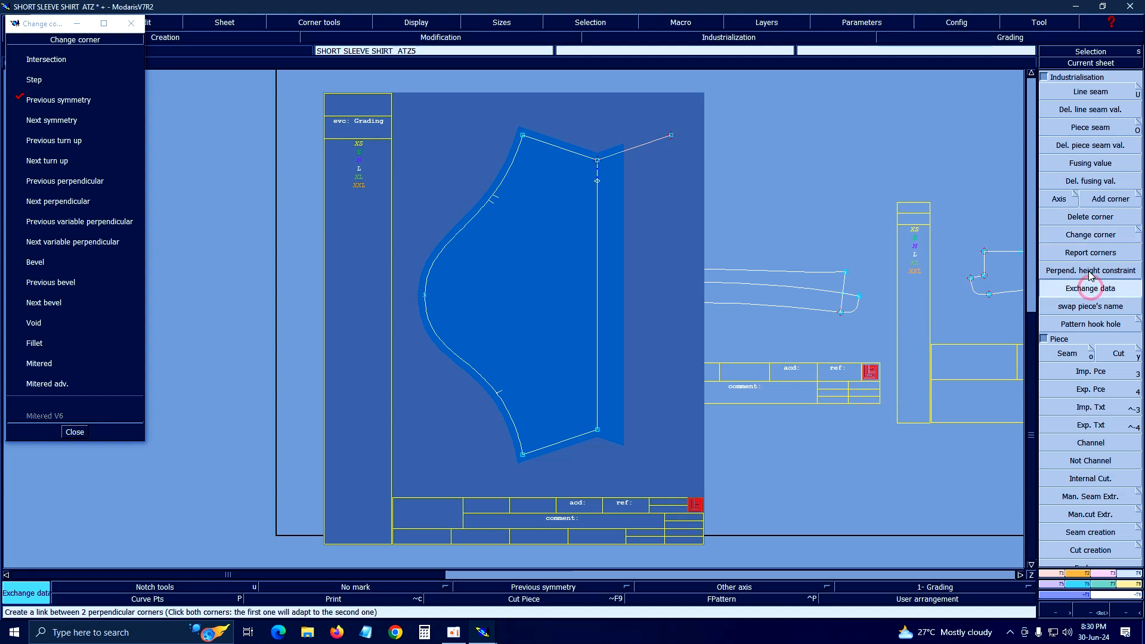
left_click(1088, 270)
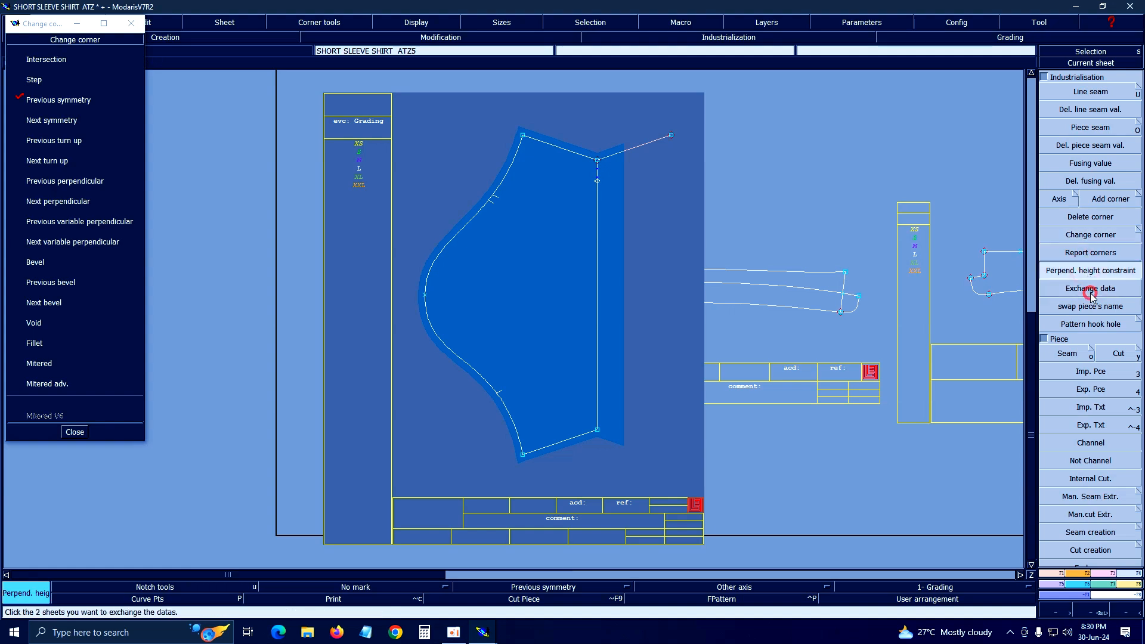
left_click(1093, 292)
left_click(74, 436)
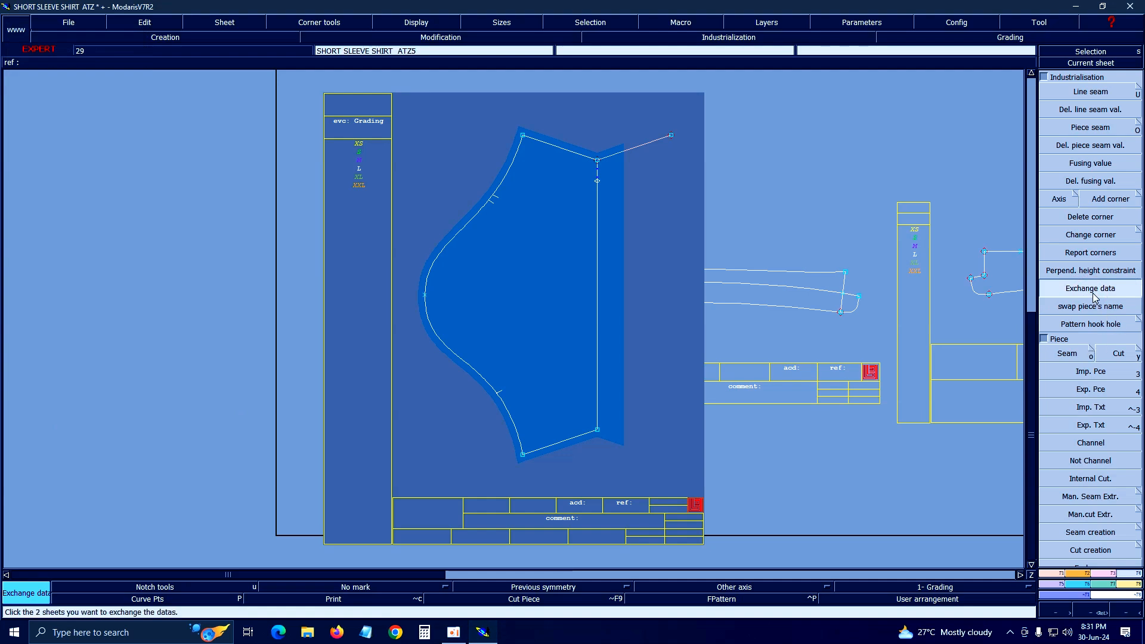
Step: Create a variant named kkk and rearrange all sheets with its window clear of the patterns
key("j")
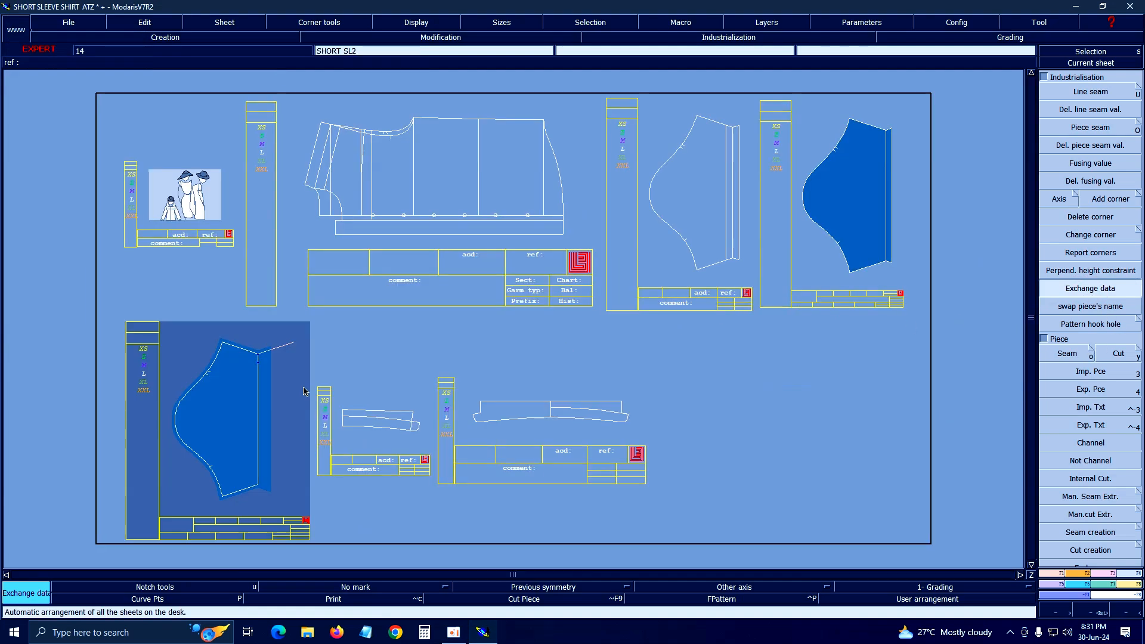
key("v")
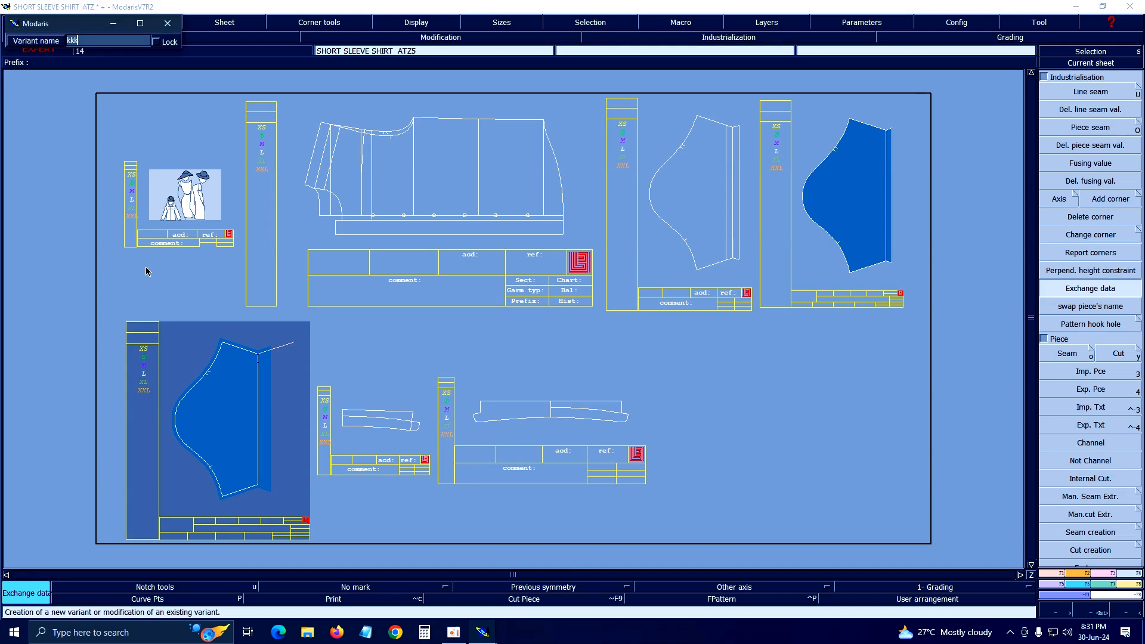
type("kkk")
key("Return")
left_click_drag(669, 12, 571, 560)
key("j")
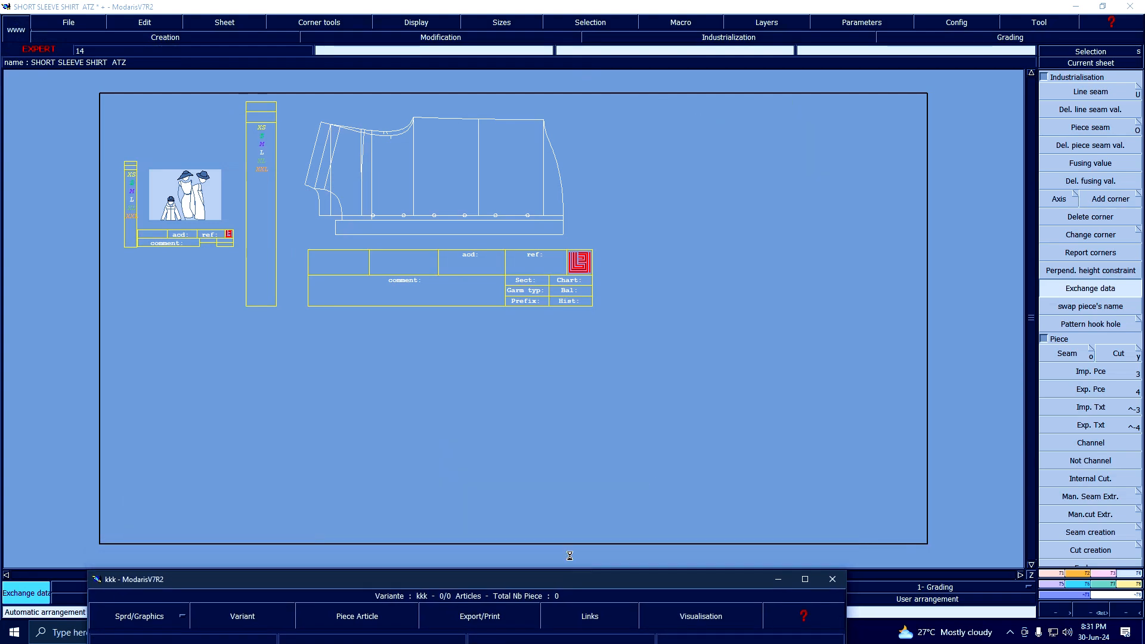
Step: Create a piece article in variant kkk from the sleeve with seam allowances and highlight the variant's piece
key("F8")
left_click(1092, 530)
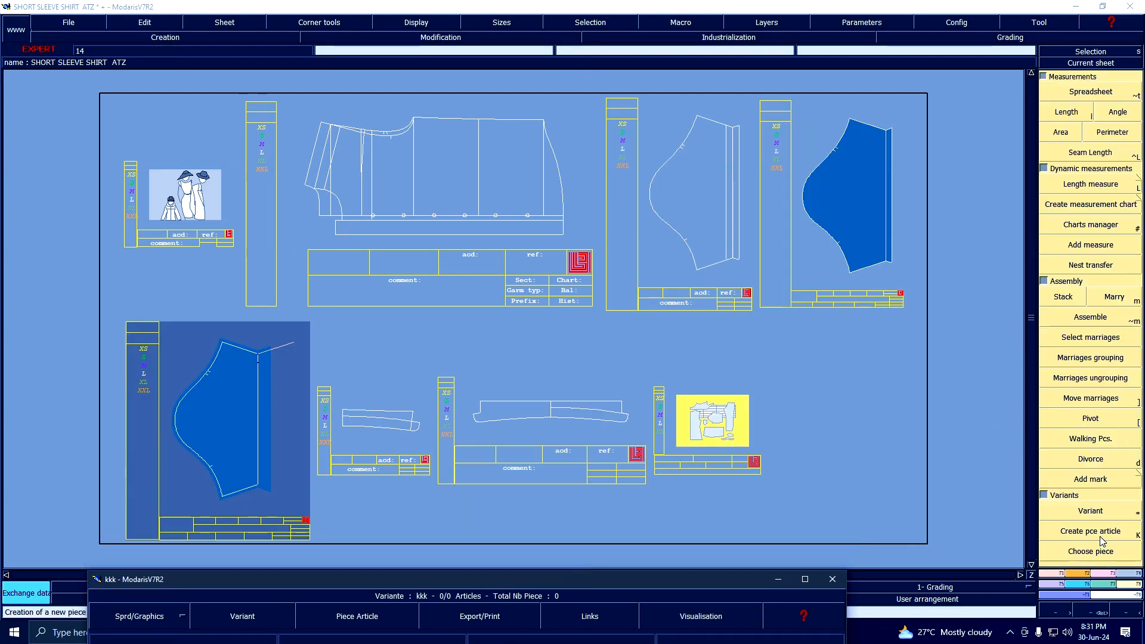
left_click(209, 421)
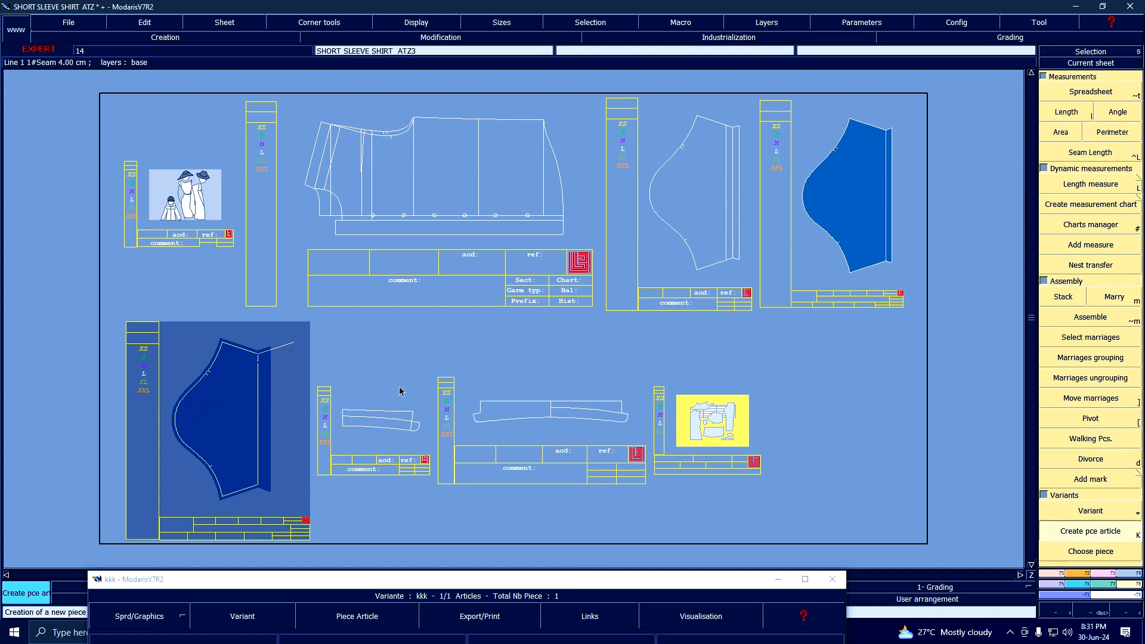
key("ctrl+u")
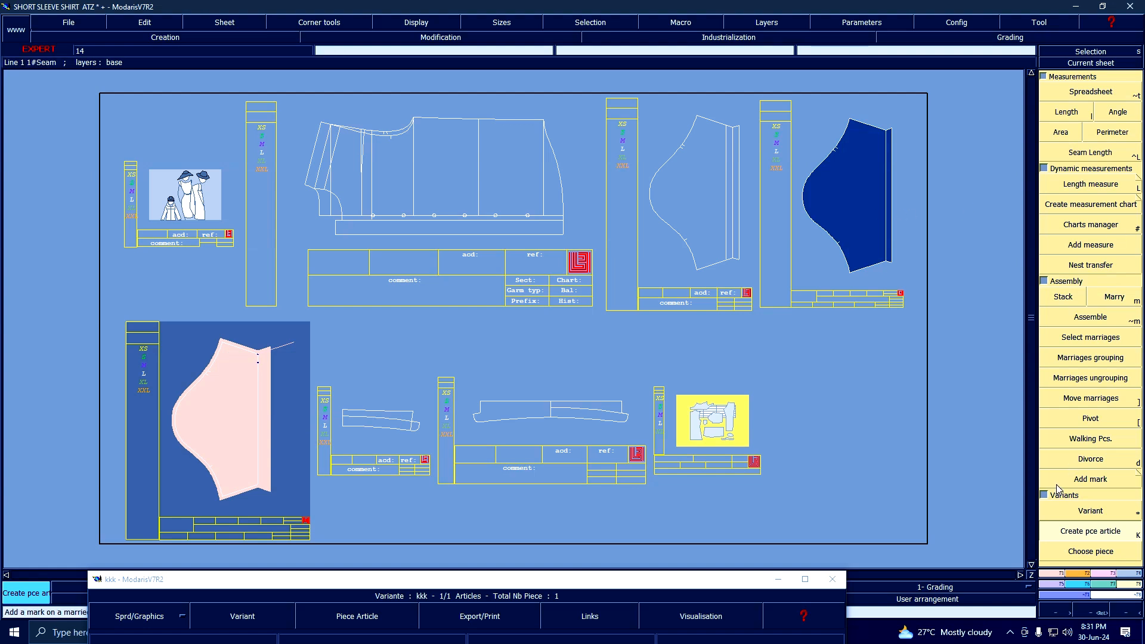
Step: Exchange data between the sleeve with seam allowances and the other extracted sleeve
left_click(1133, 574)
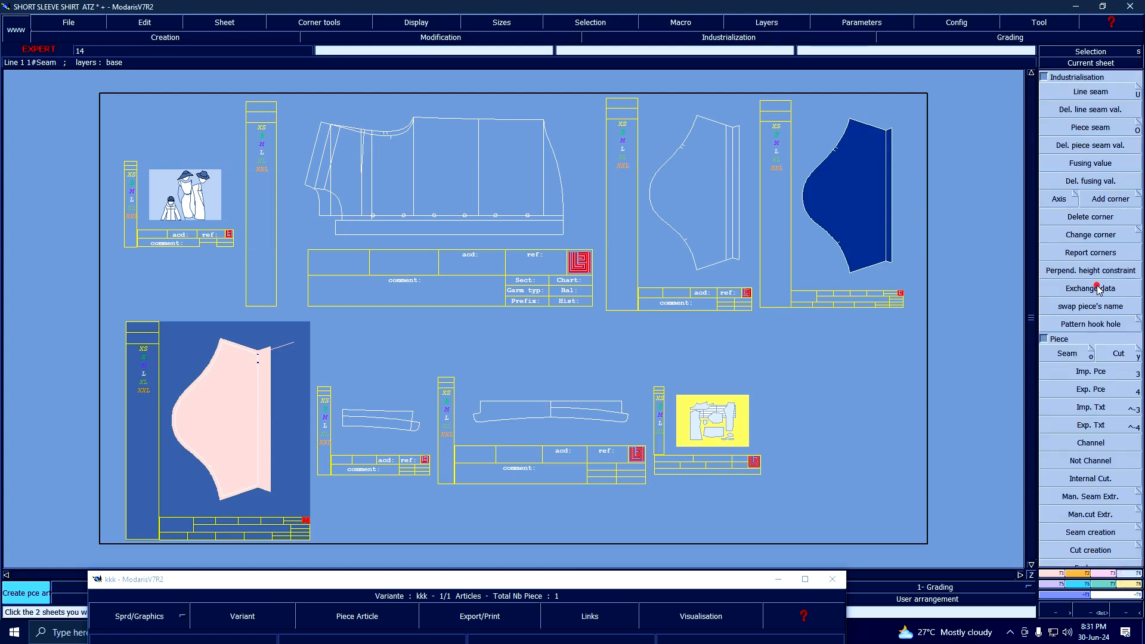
left_click(1080, 289)
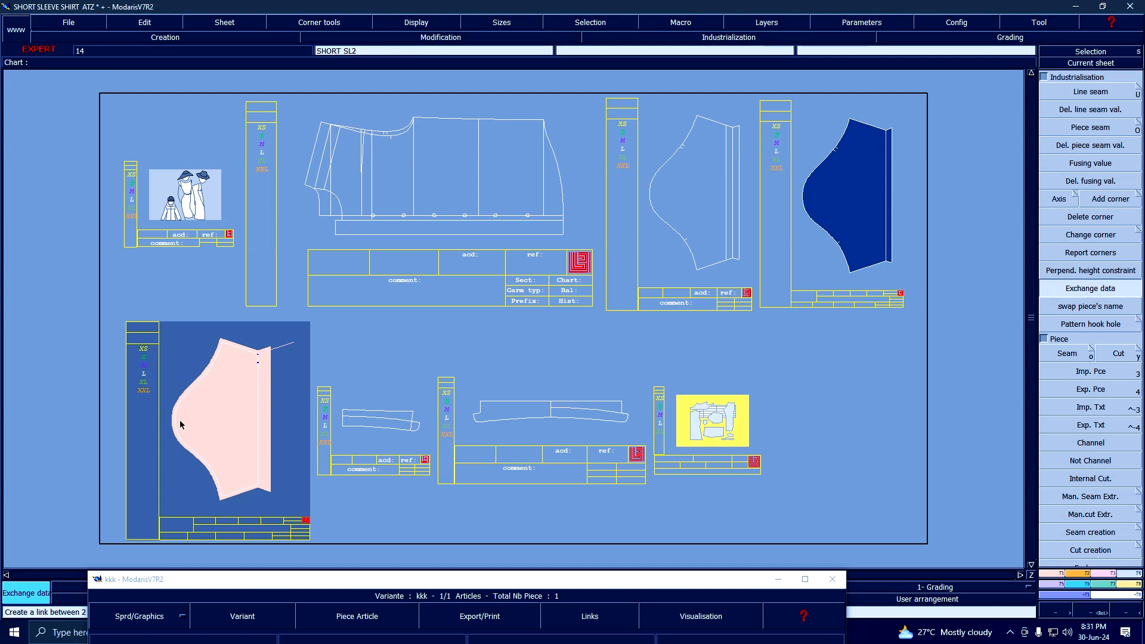
left_click(1103, 292)
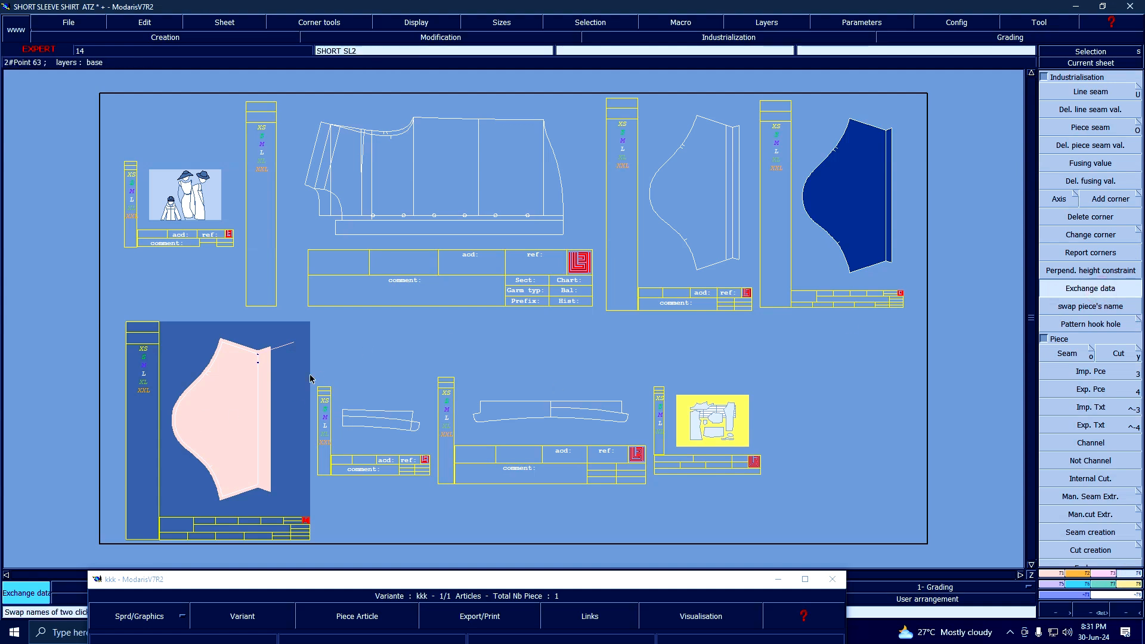
left_click(227, 394)
left_click(850, 203)
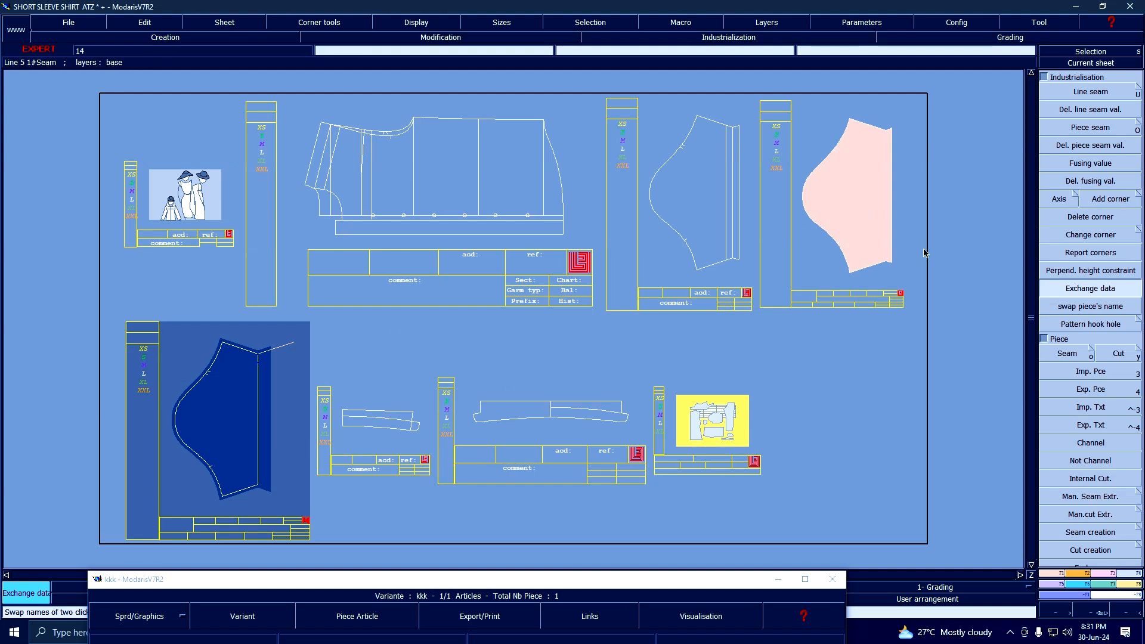
Step: Exchange the data of the same two sleeve sheets back and forth once more
left_click(1125, 298)
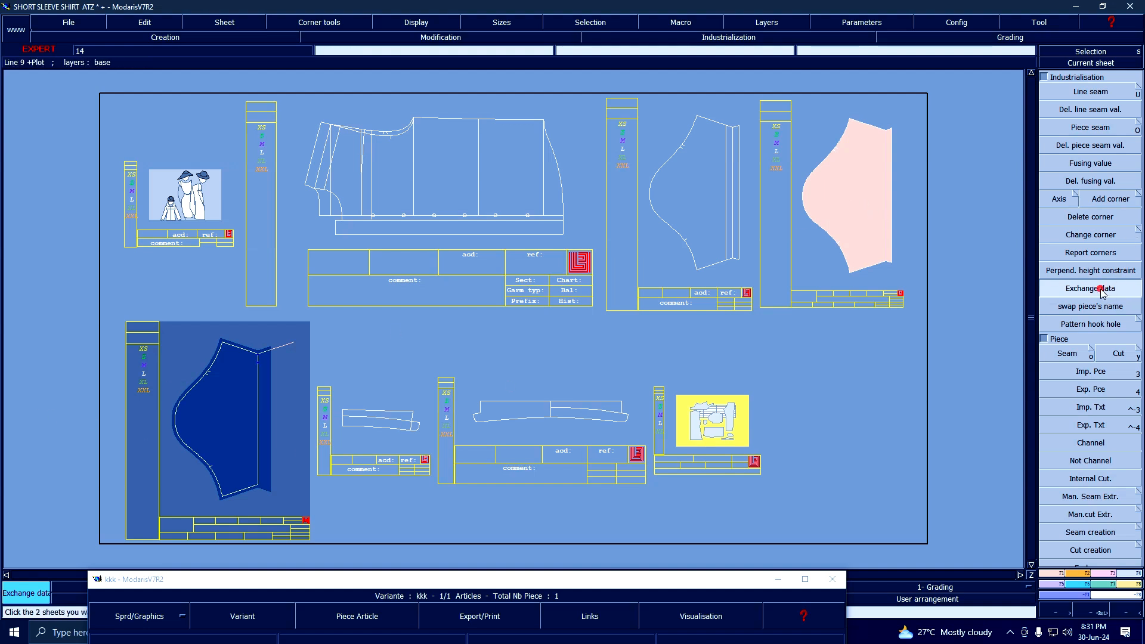
left_click(846, 199)
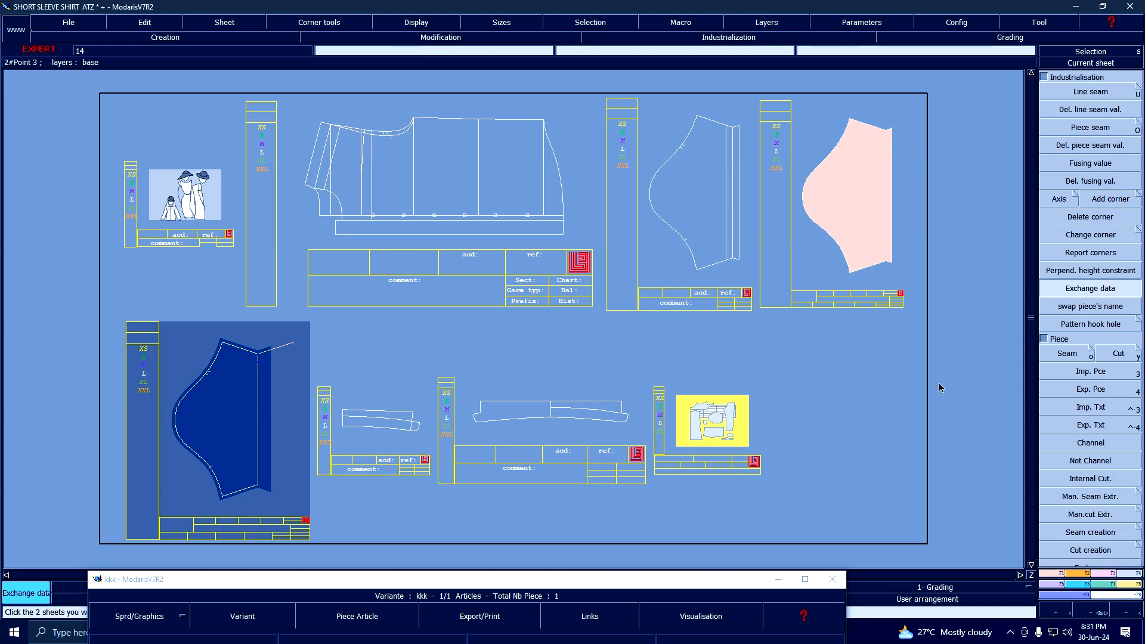
left_click(1066, 289)
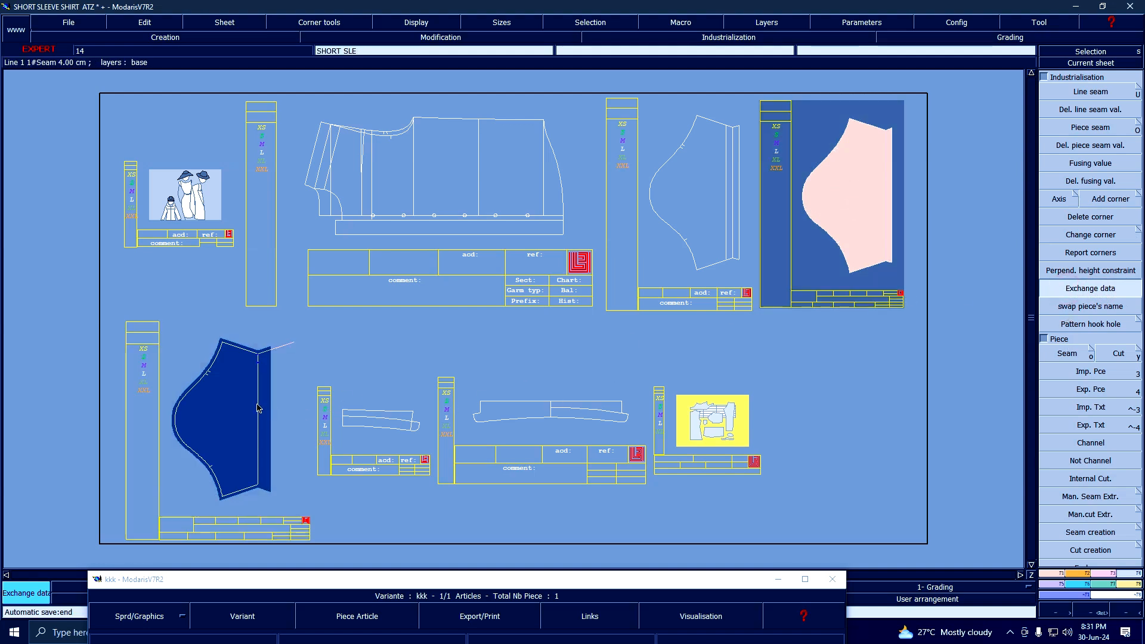
left_click(873, 216)
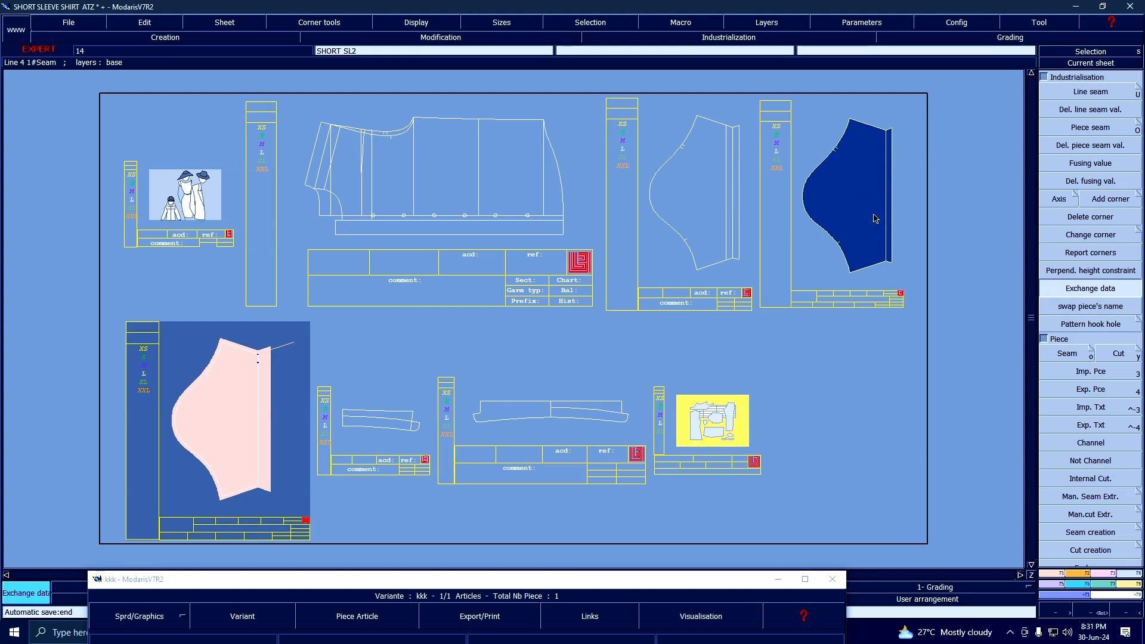
left_click(189, 417)
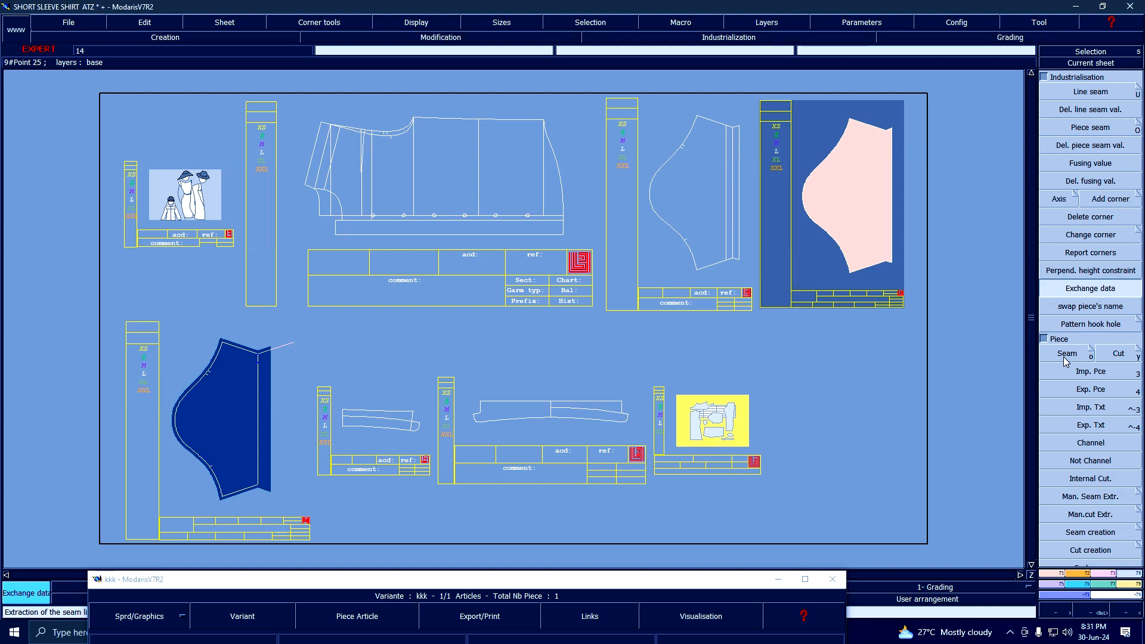
Step: Extract a new piece from the sleeve with seam allowances using Cut, picking the cap point and the middle of the hem line
left_click(1139, 355)
left_click(216, 423)
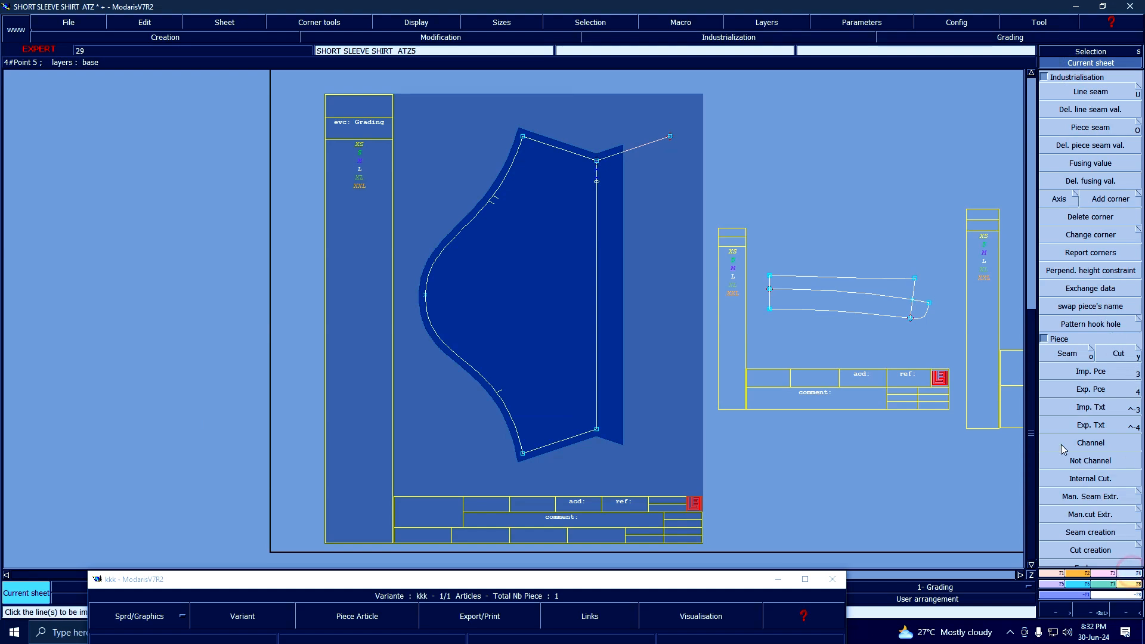
left_click(1136, 355)
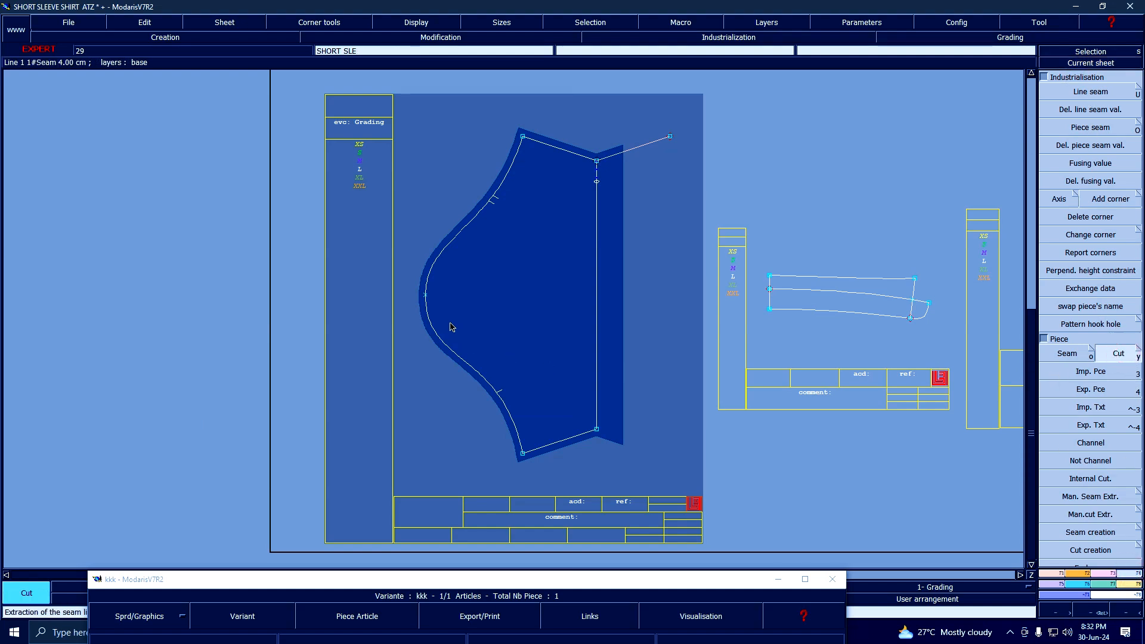
left_click(431, 300)
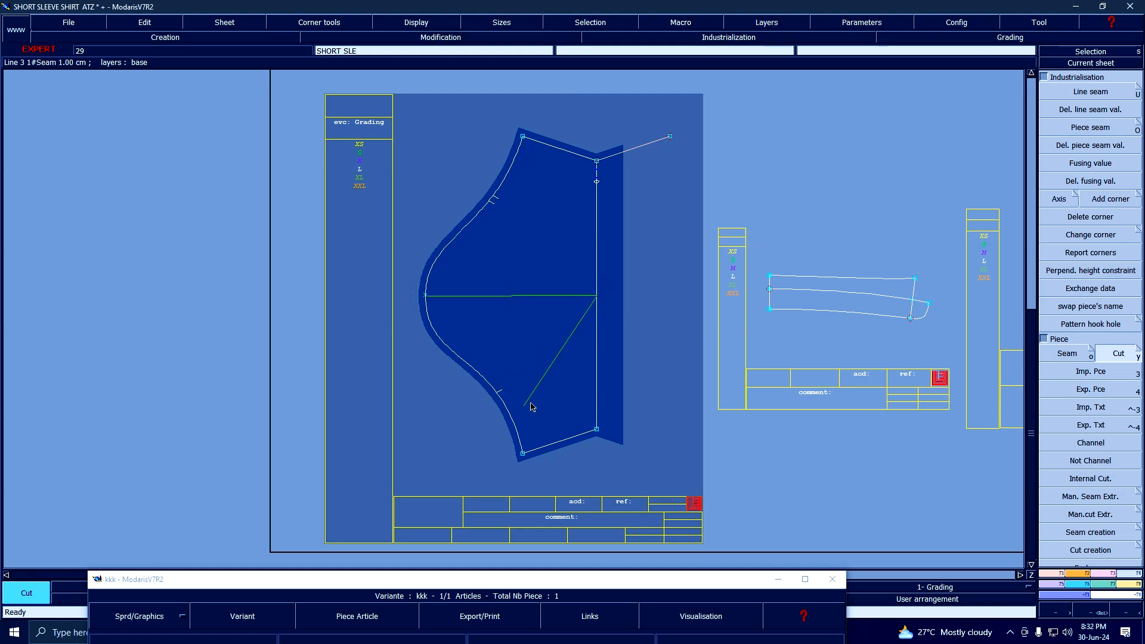
left_click(598, 302)
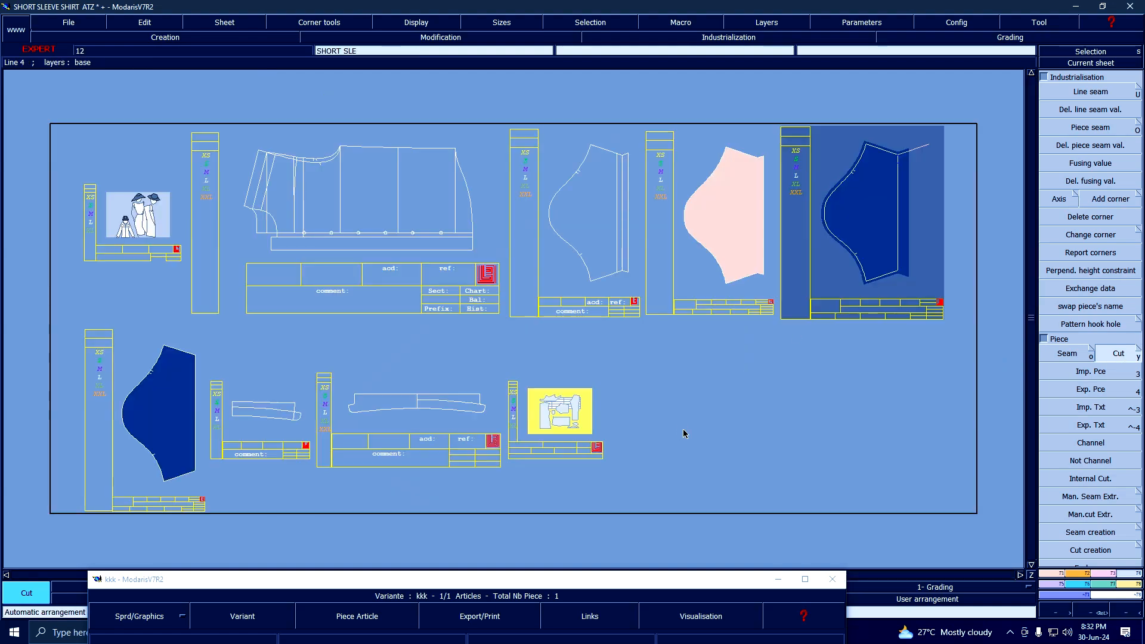
Step: Draw a horizontal line from the cap point of the seamed sleeve past its hem line
left_click(1113, 63)
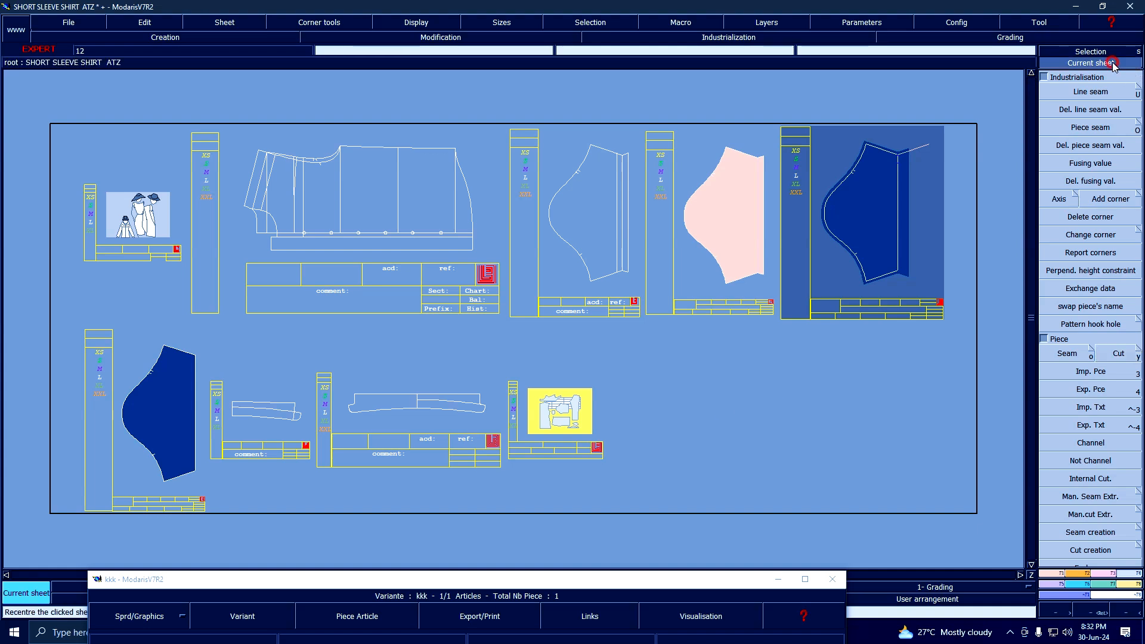
left_click(836, 233)
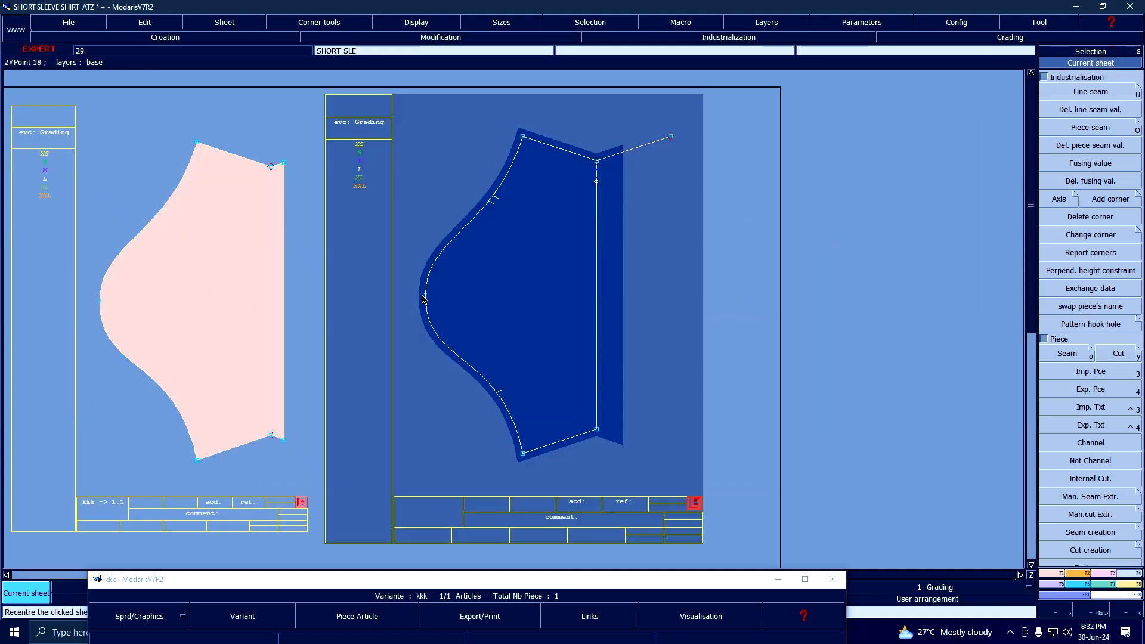
key("b")
left_click(424, 296)
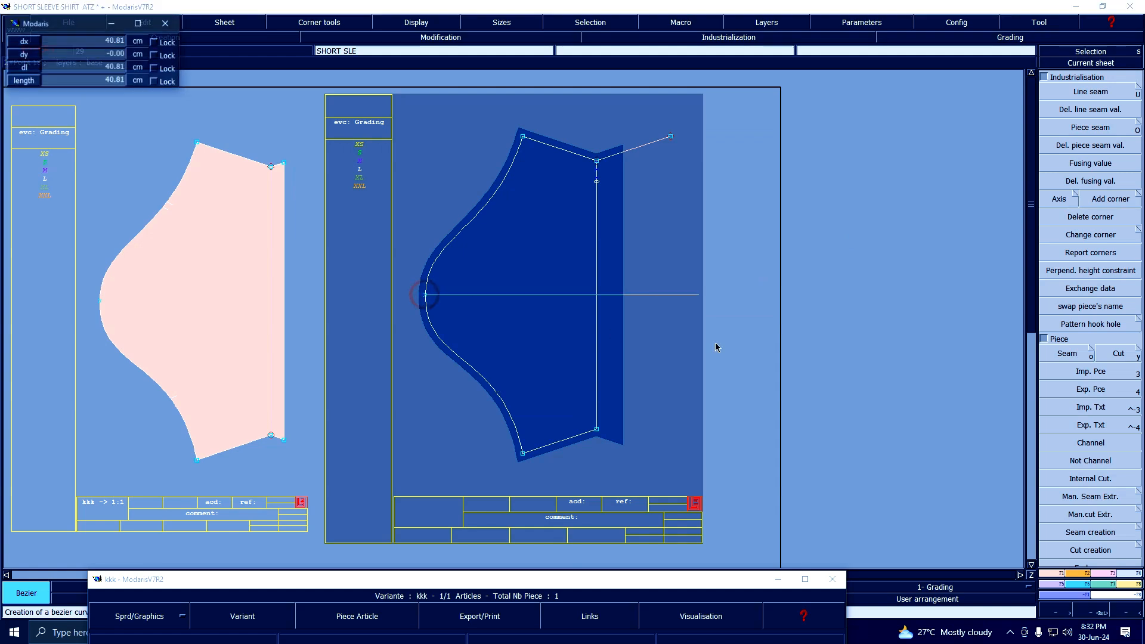
Step: Insert a point where the horizontal line crosses the hem line and delete that horizontal line
key("F1")
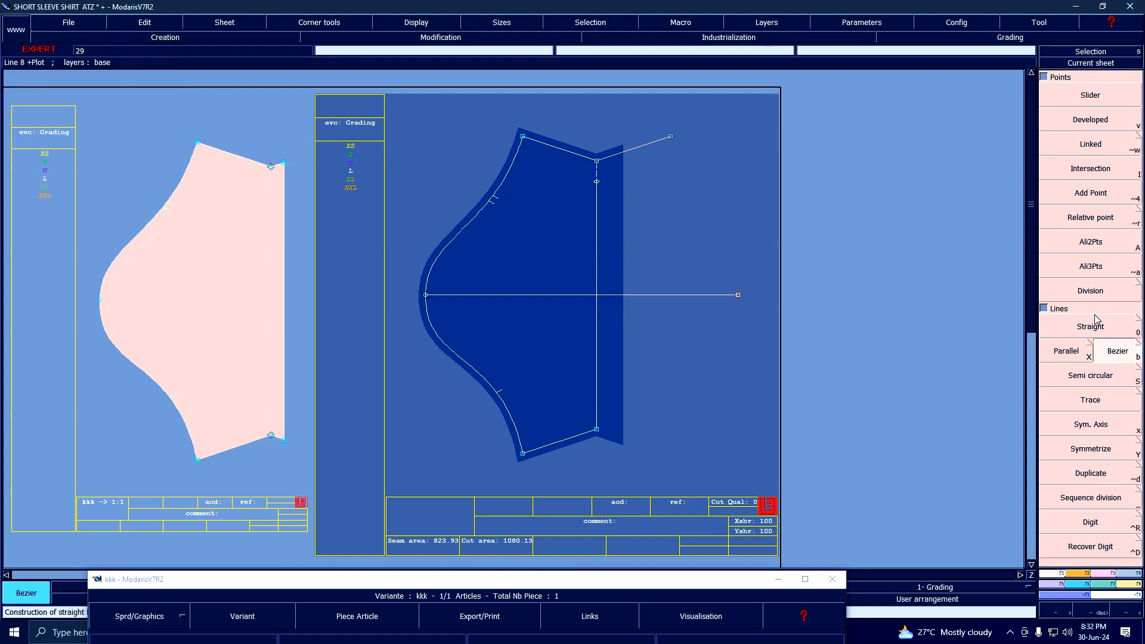
left_click(1090, 500)
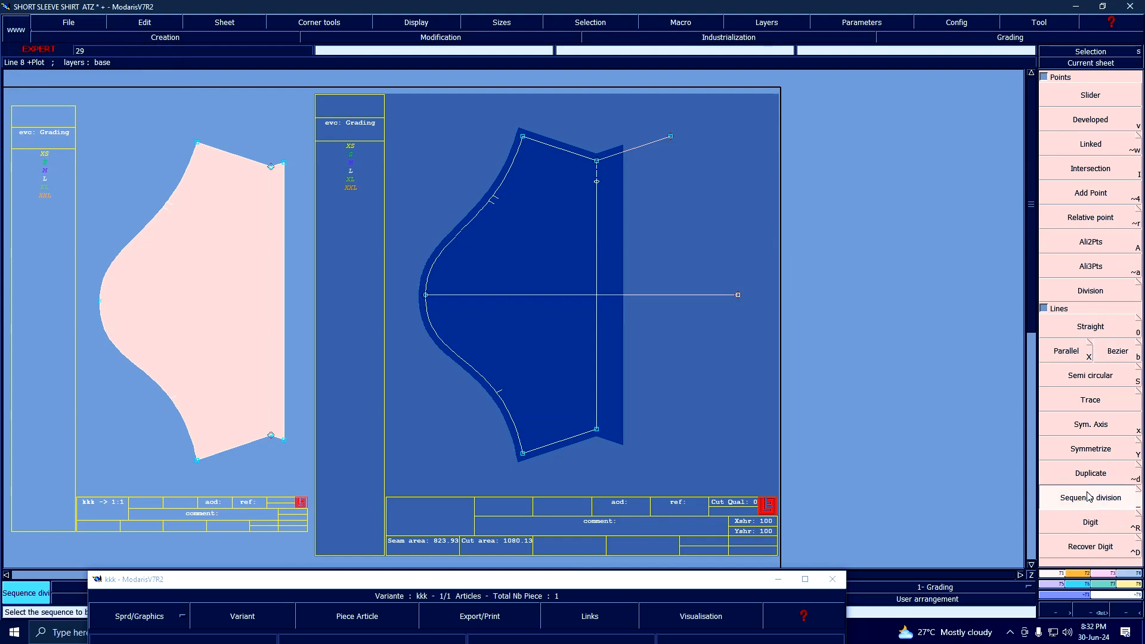
left_click(1090, 167)
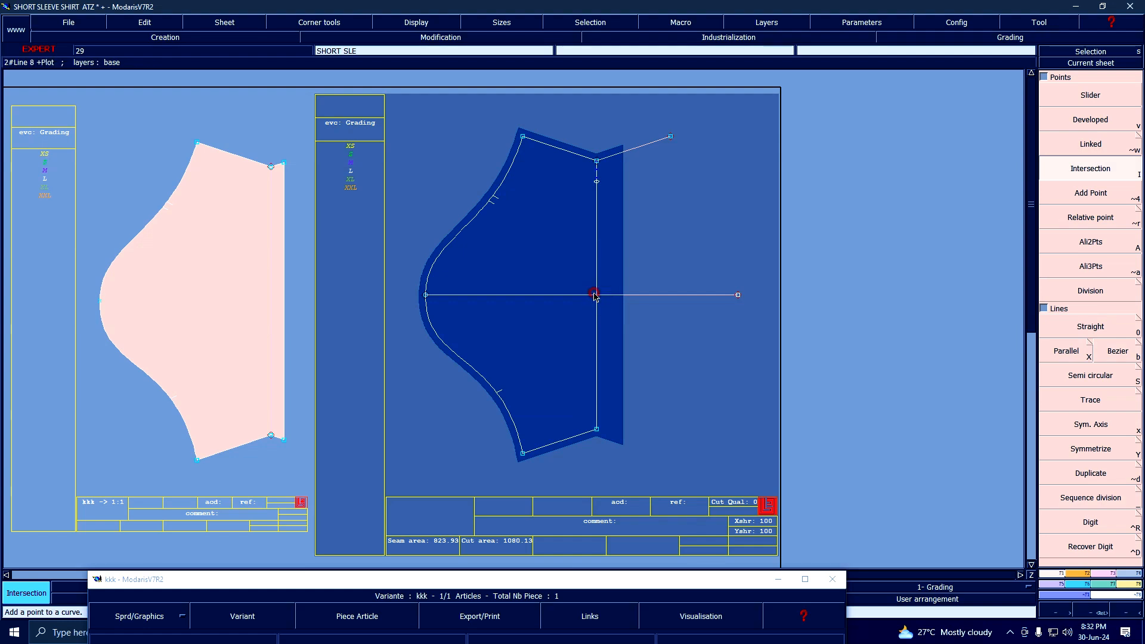
left_click(595, 295)
key("Delete")
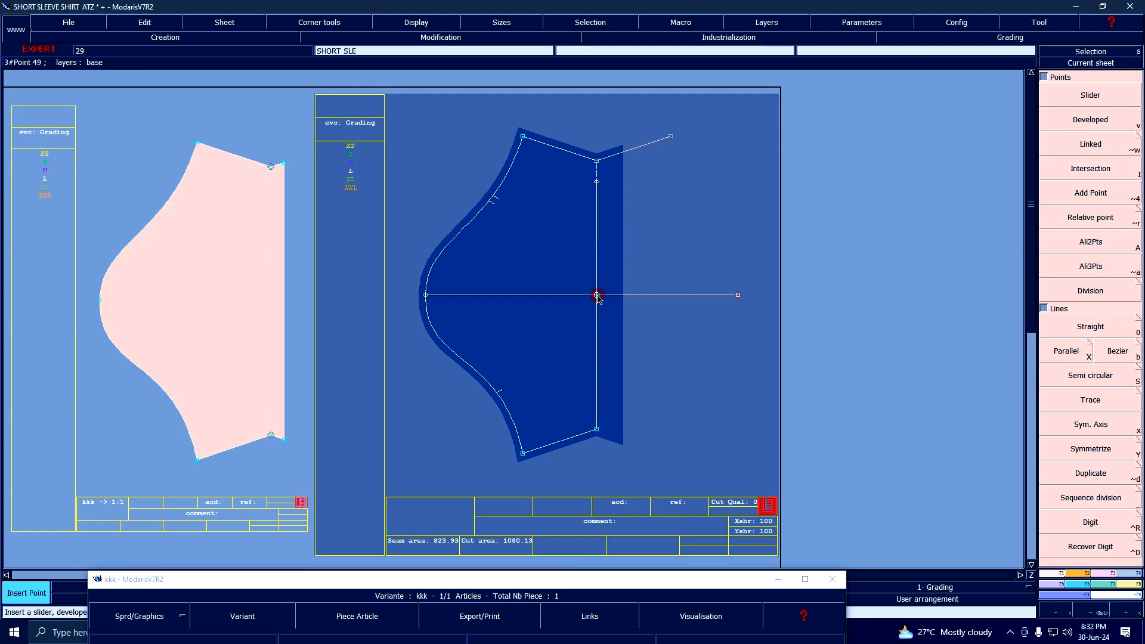
left_click(704, 295)
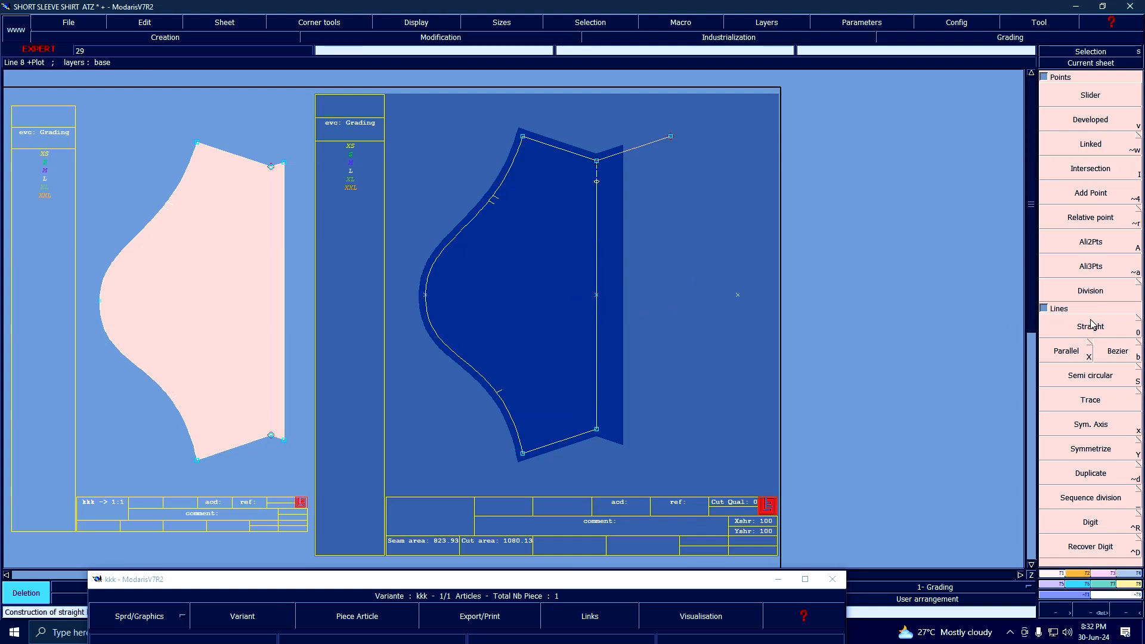
Step: Section the sleeve outline at the cap point and at the middle point of the hem line
left_click(1108, 574)
left_click(1065, 298)
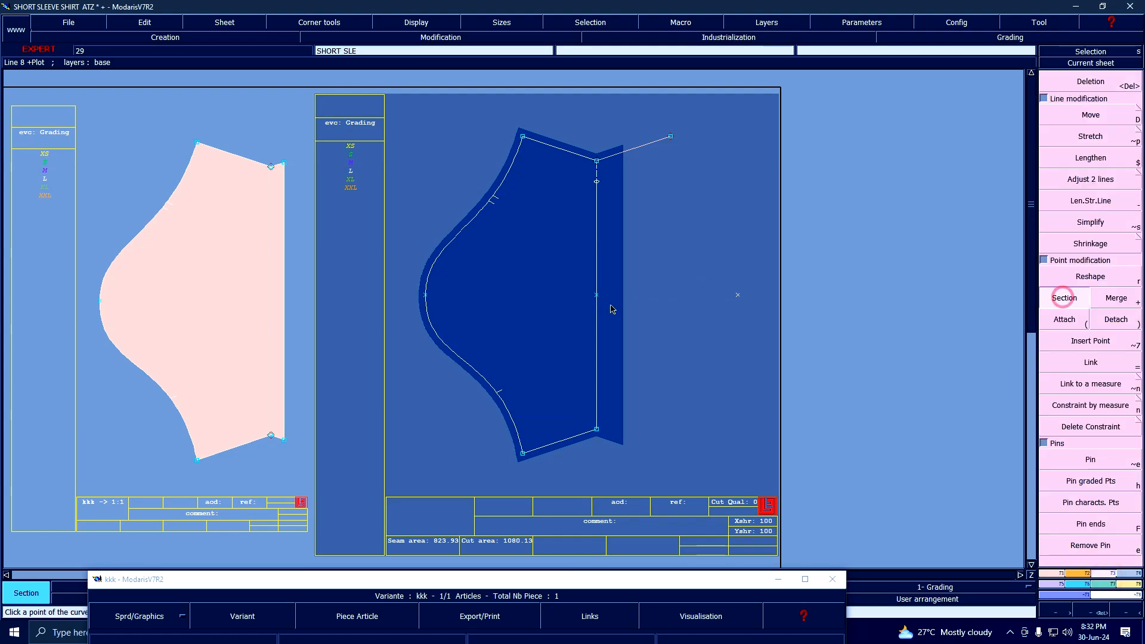
left_click(426, 297)
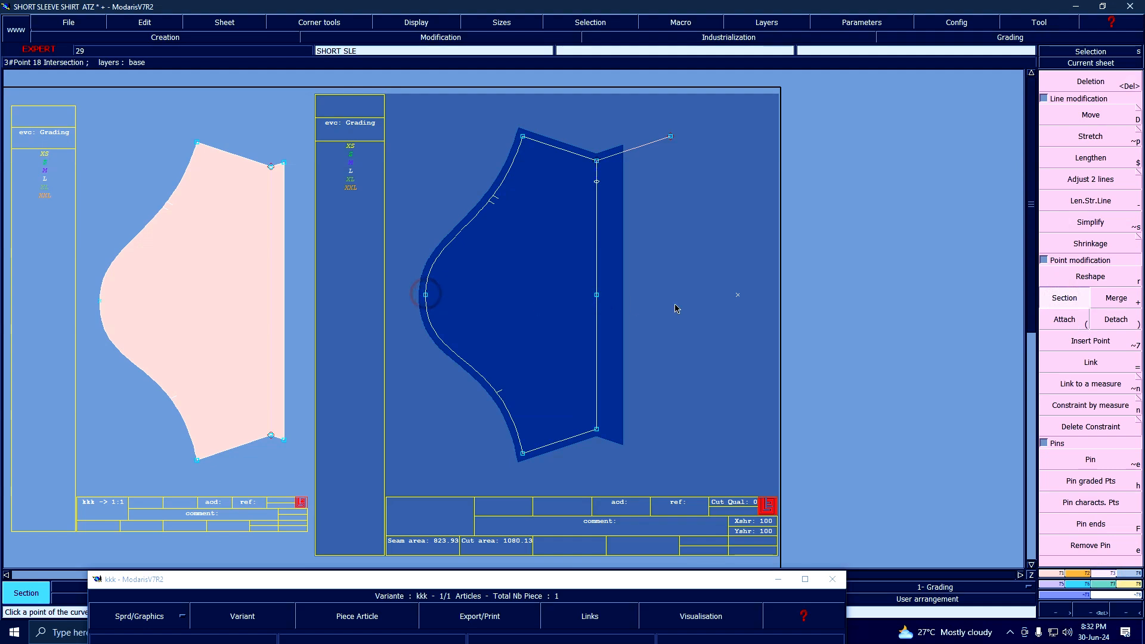
Step: Delete the leftover point beyond the hem and the symmetrized line extending from the upper hem corner
key("Delete")
left_click(737, 298)
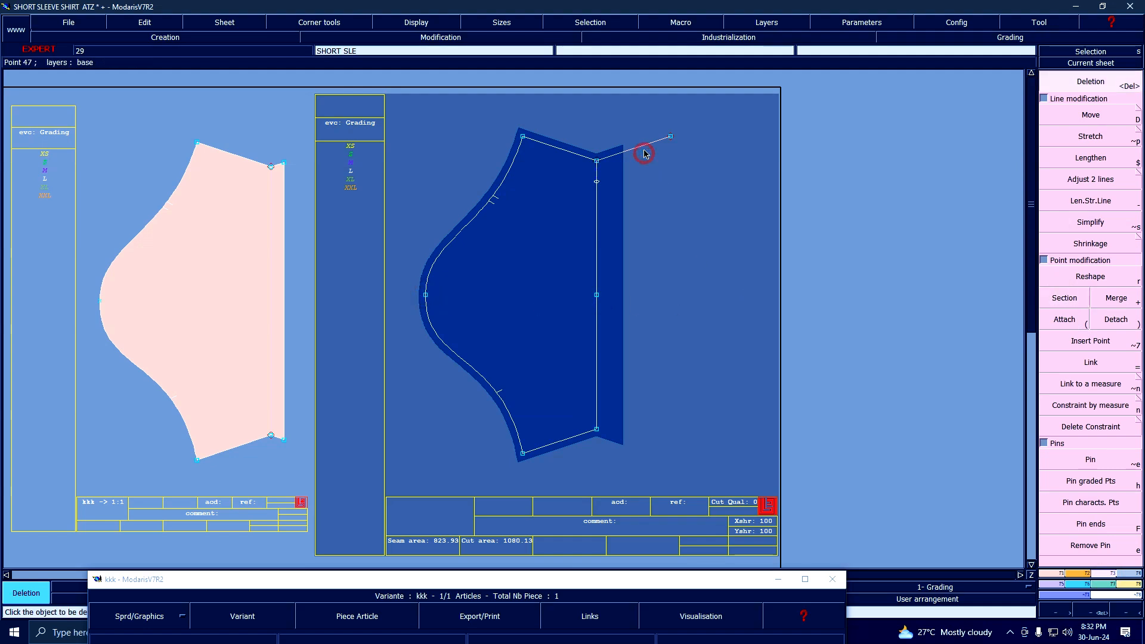
left_click(643, 144)
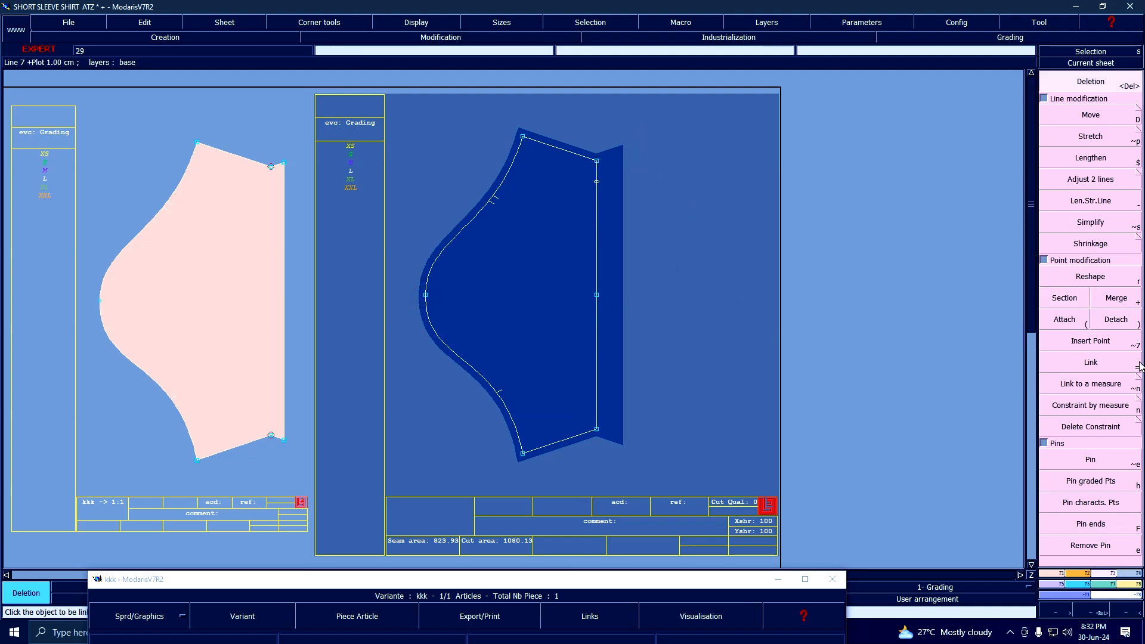
Step: Try to extract a cut piece between the sectioned cap point and the middle hem point, and rearrange all sheets
left_click(1132, 575)
left_click(1118, 353)
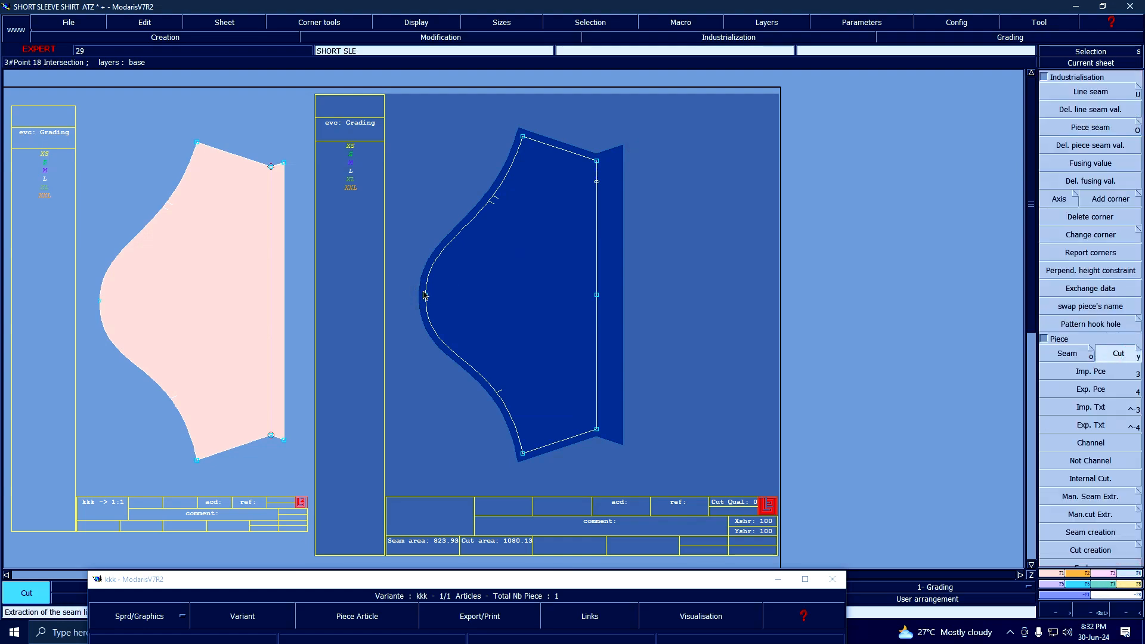
left_click(424, 294)
left_click(596, 294)
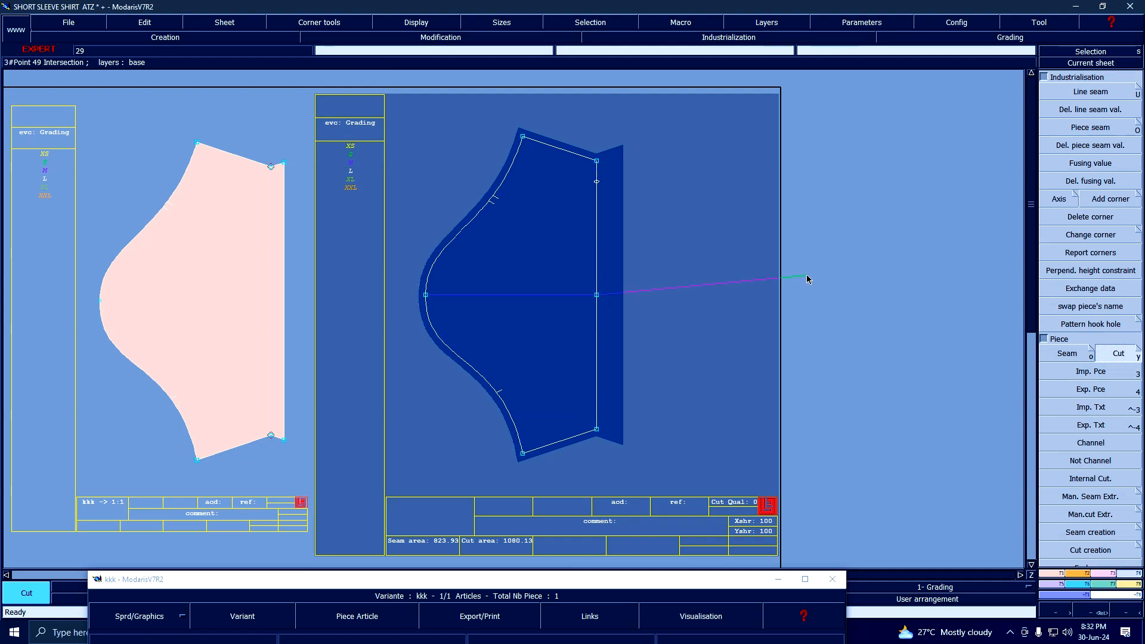
left_click(595, 300)
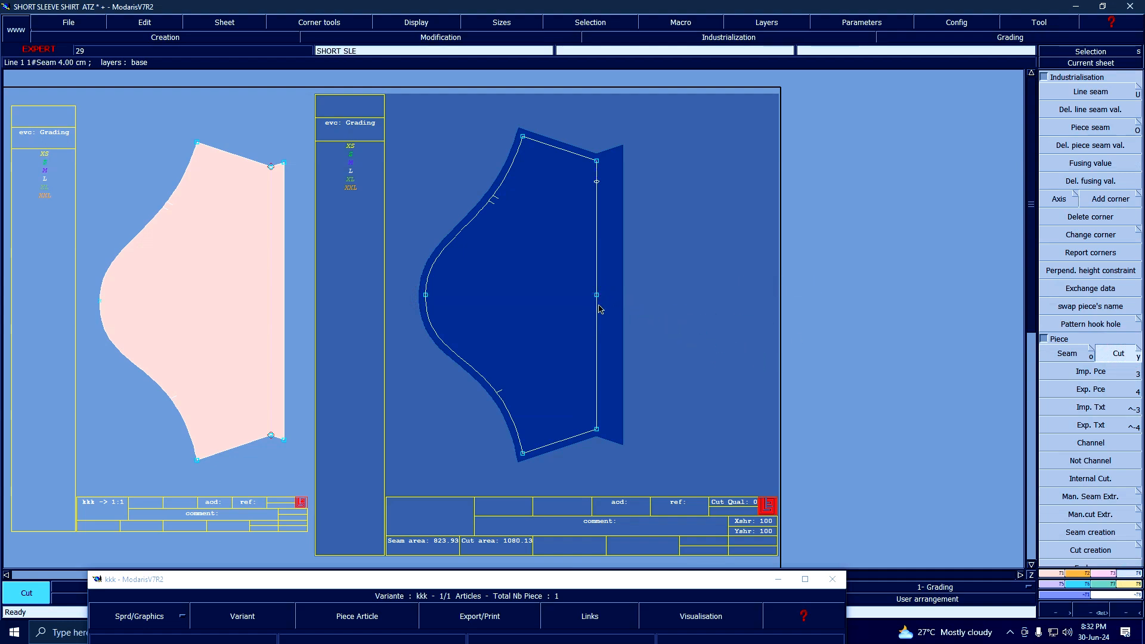
key("j")
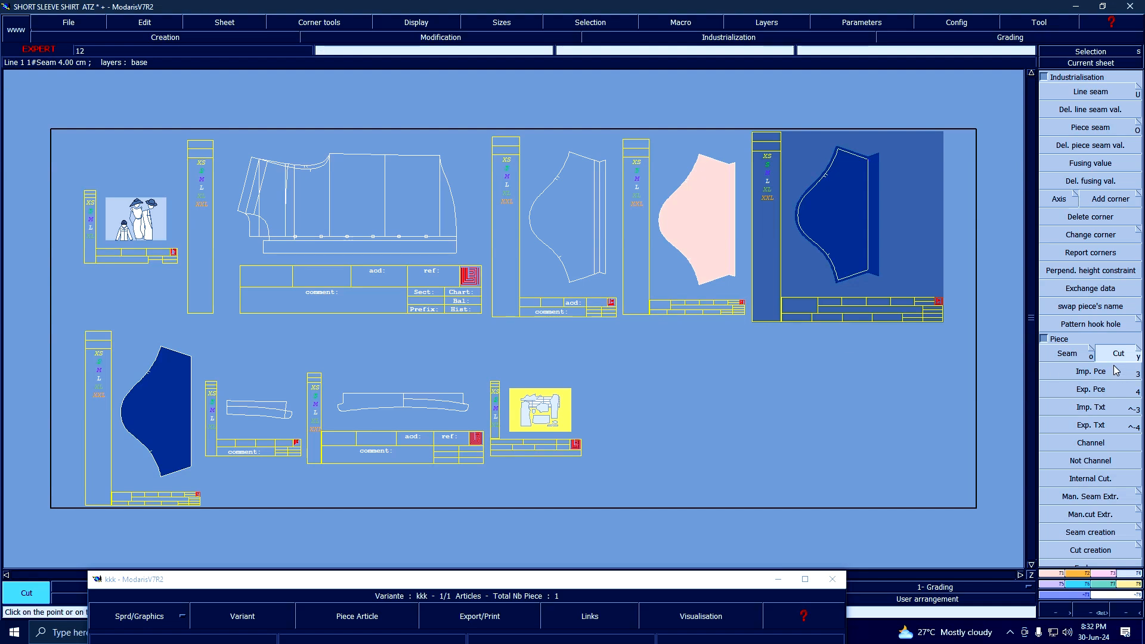
Step: Configure cut extraction with dependency, respected beziers and slide points, center axis, working-layer limit, and copied contour text on lines
left_click(1139, 351)
left_click(90, 75)
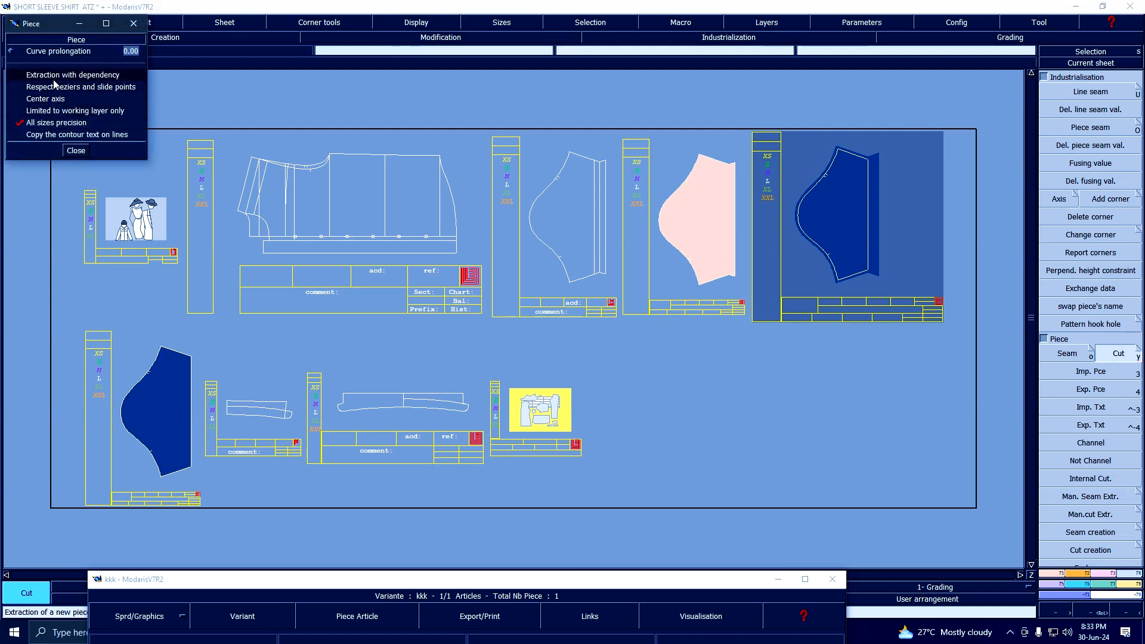
left_click(54, 87)
left_click(55, 112)
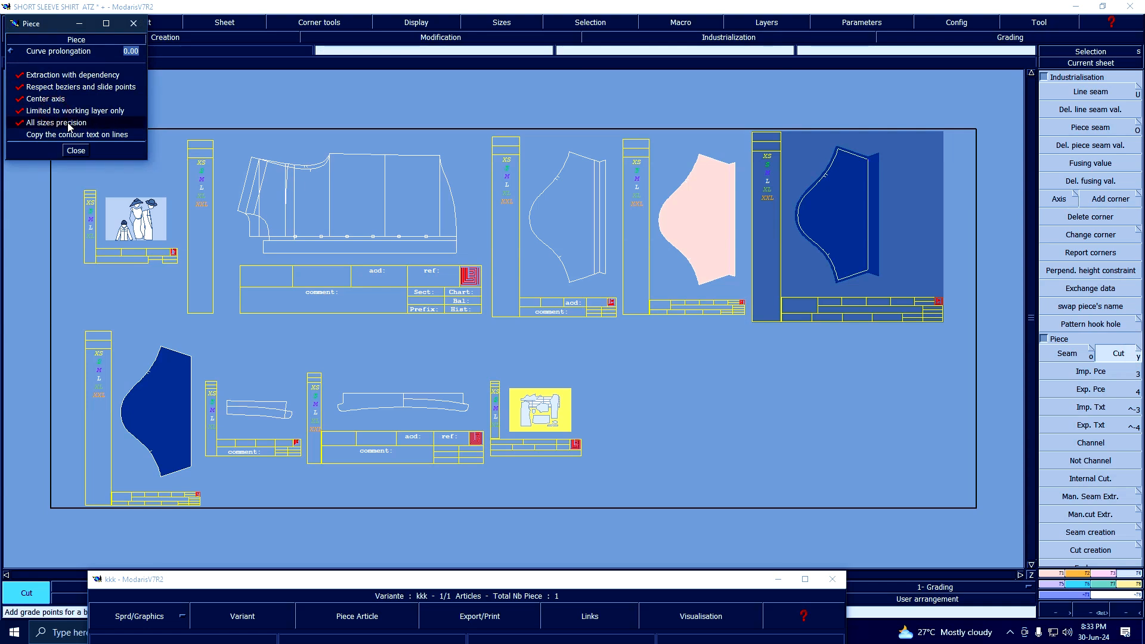
left_click(61, 135)
left_click(76, 150)
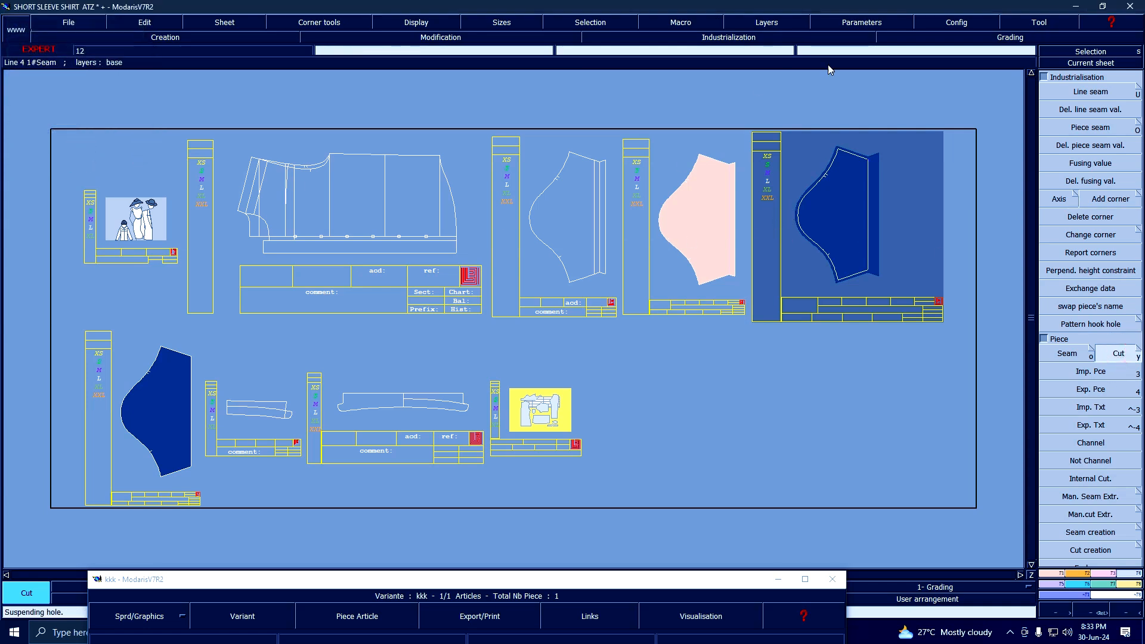
Step: Extract a cut piece from the sleeve sheet without seam allowances, and rearrange all sheets
left_click(1106, 62)
left_click(141, 411)
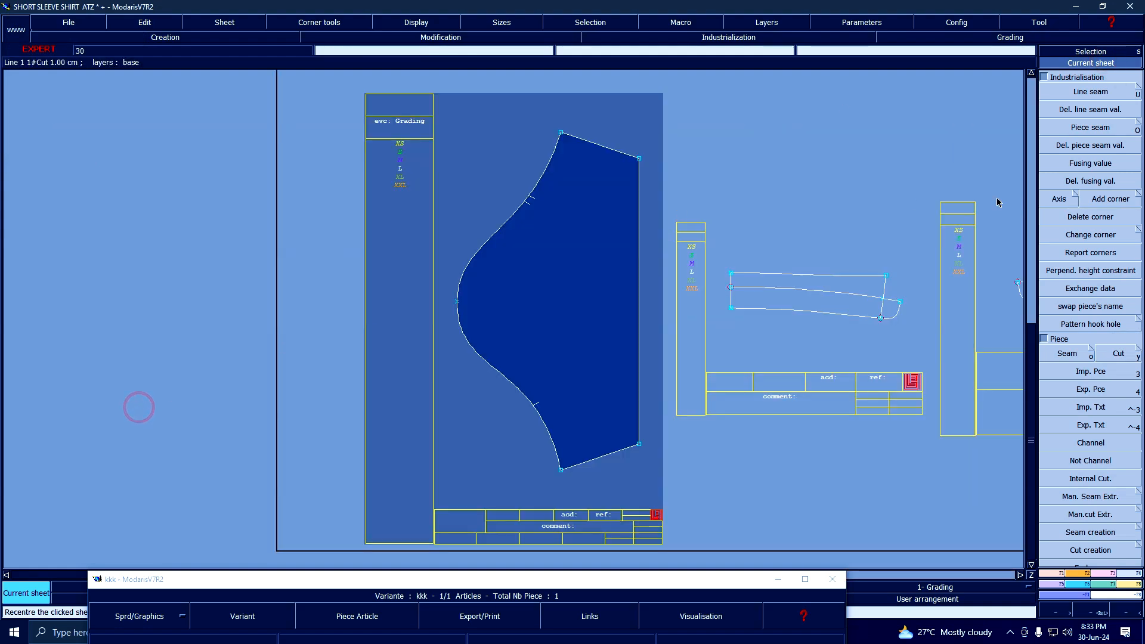
left_click(1120, 354)
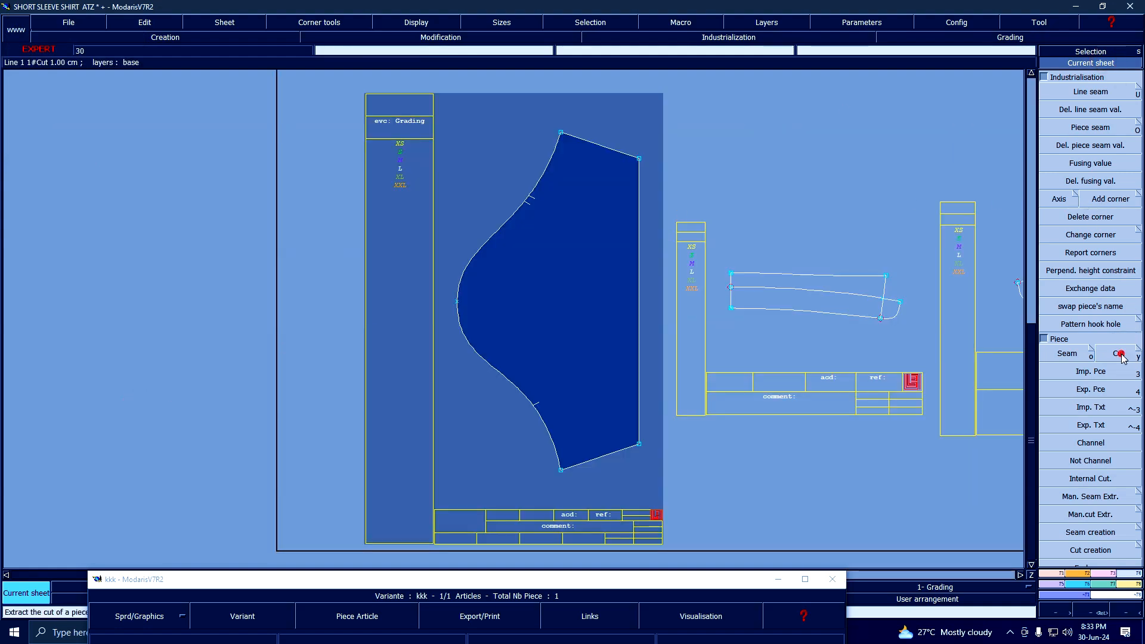
left_click(457, 302)
left_click(617, 302)
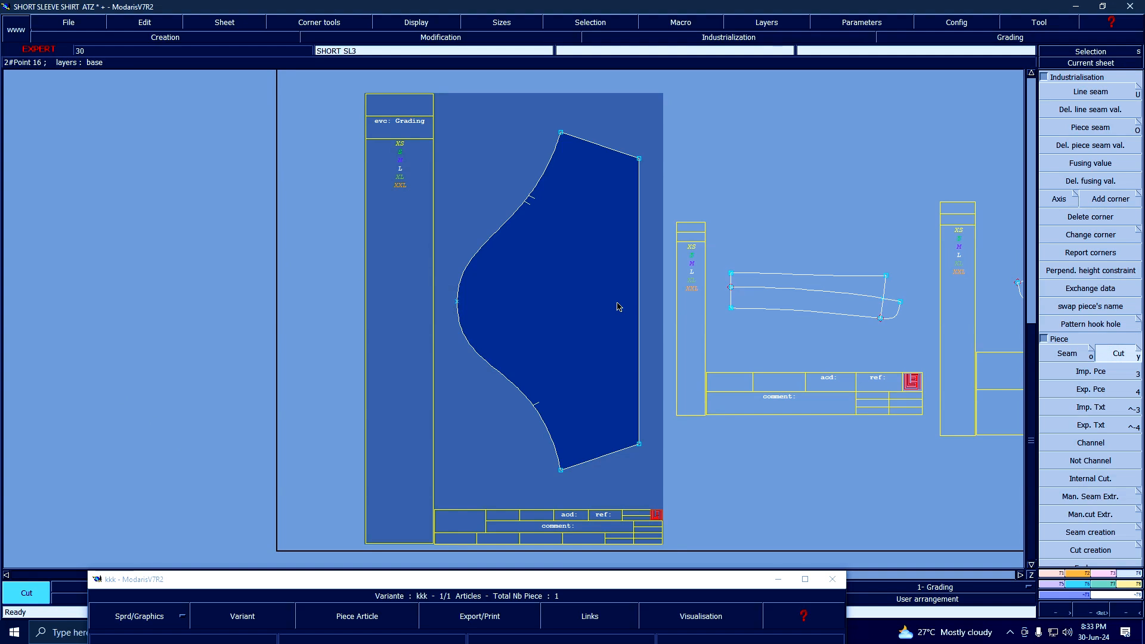
key("8")
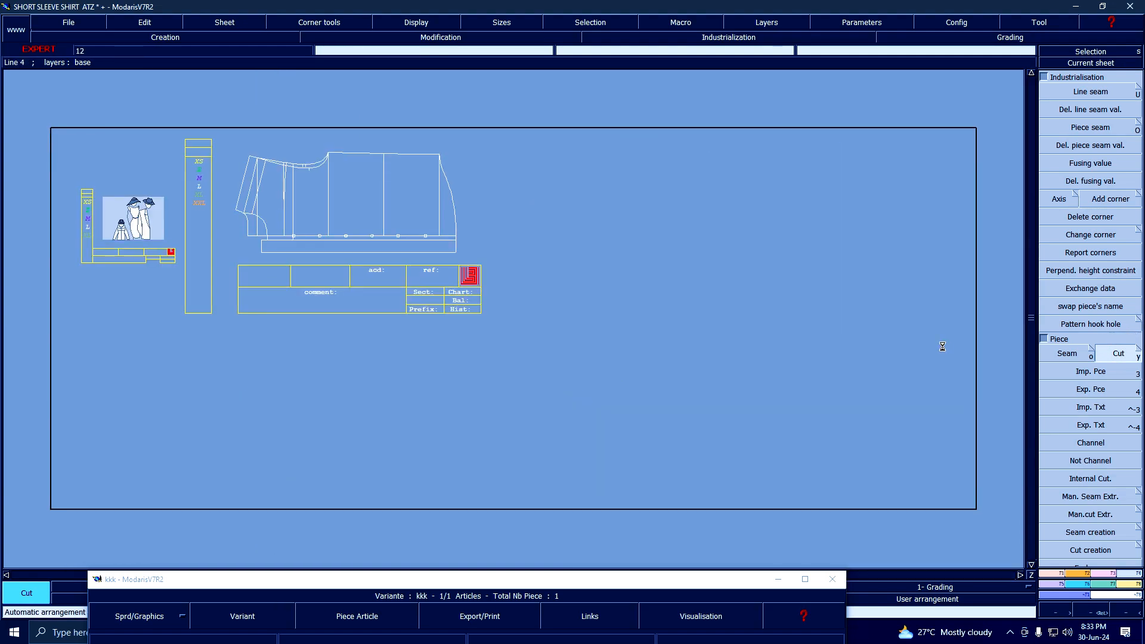
Step: Extract a cut piece from the SHORT SLE sleeve with seam allowances, and automatically arrange the sheets
left_click(1119, 65)
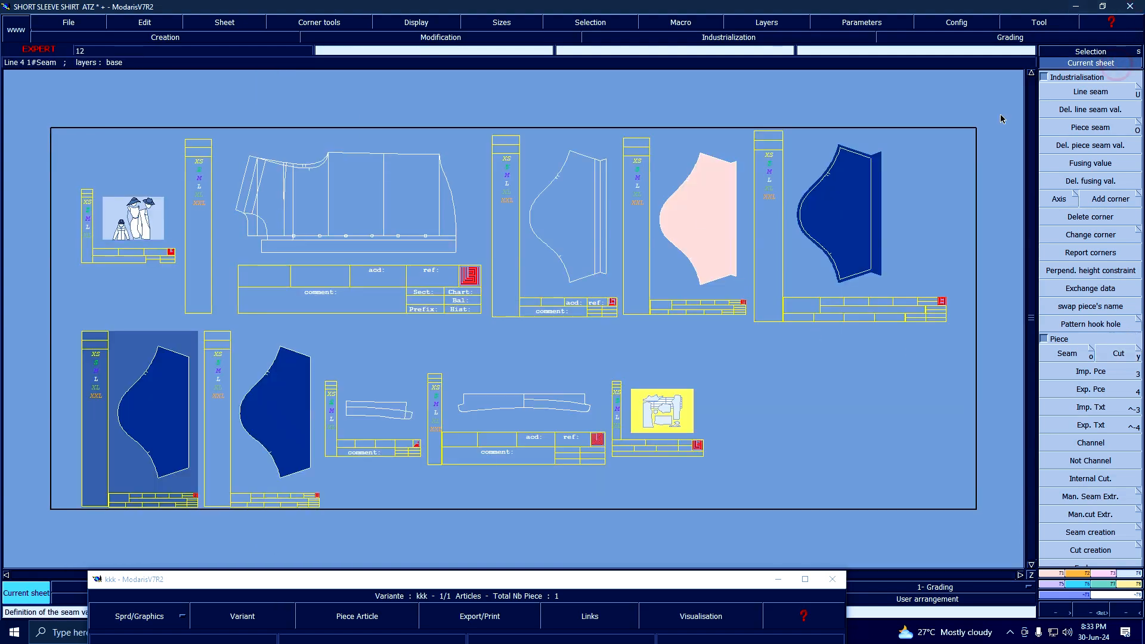
left_click(843, 225)
left_click(1119, 355)
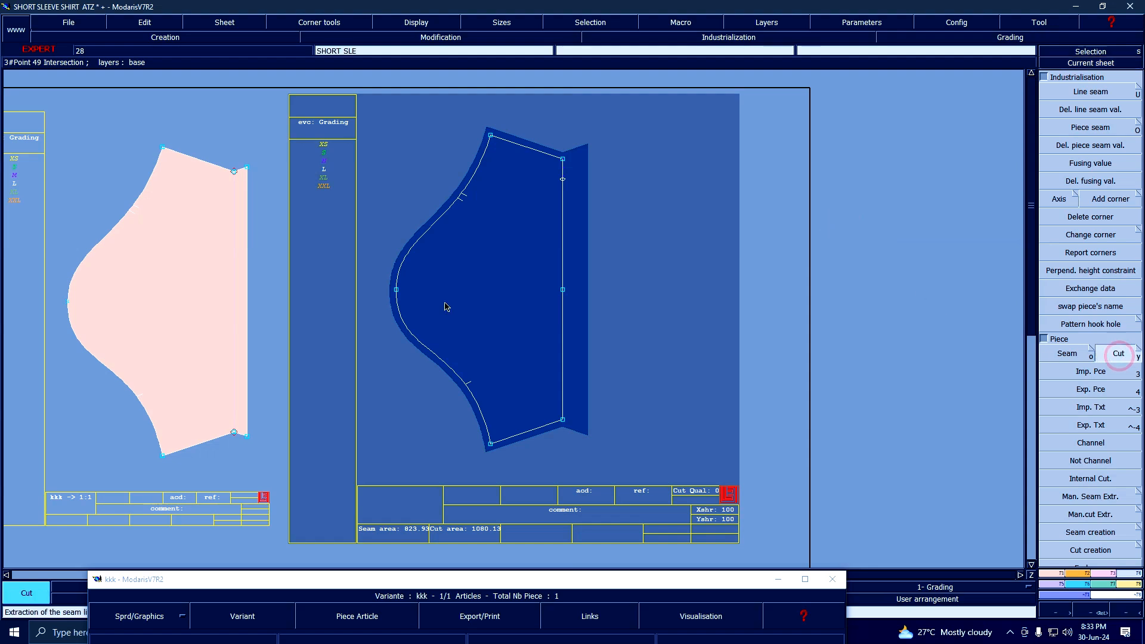
left_click(446, 306)
key("8")
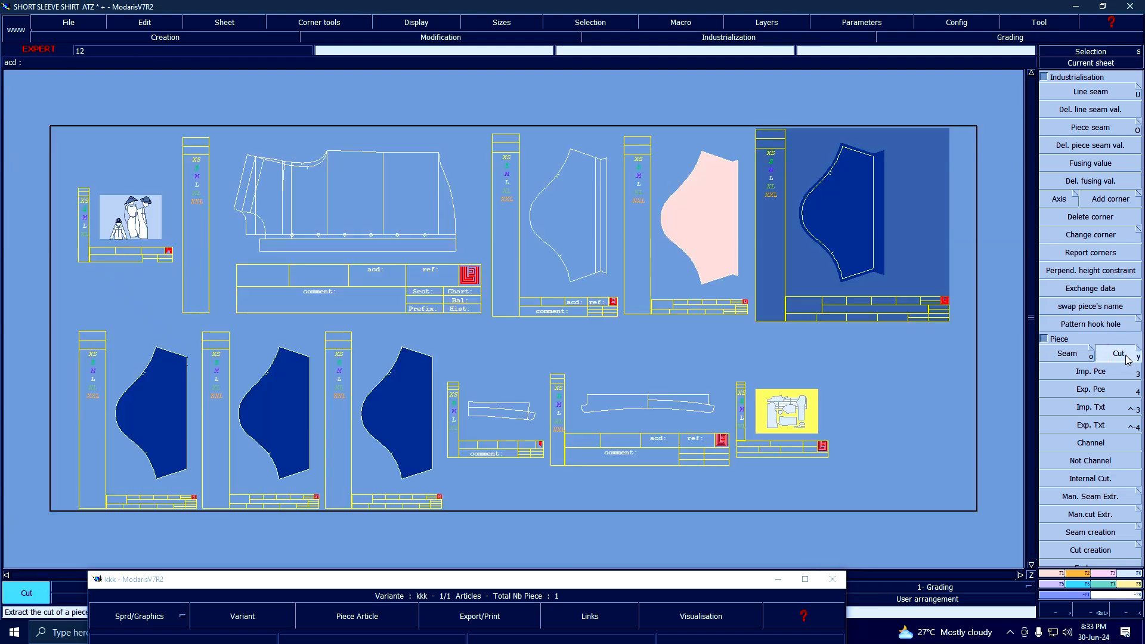
Step: Extract a seam piece from the SHORT SLE sleeve, arrange all sheets, and inspect the extracted piece up close
left_click(1119, 63)
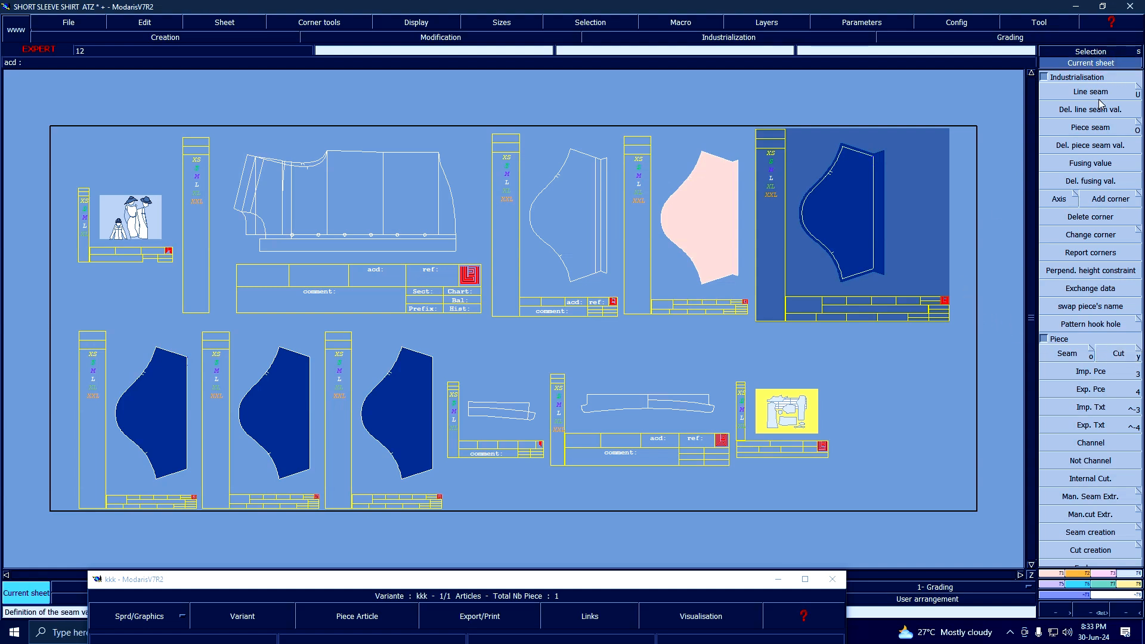
left_click(1068, 353)
left_click(846, 212)
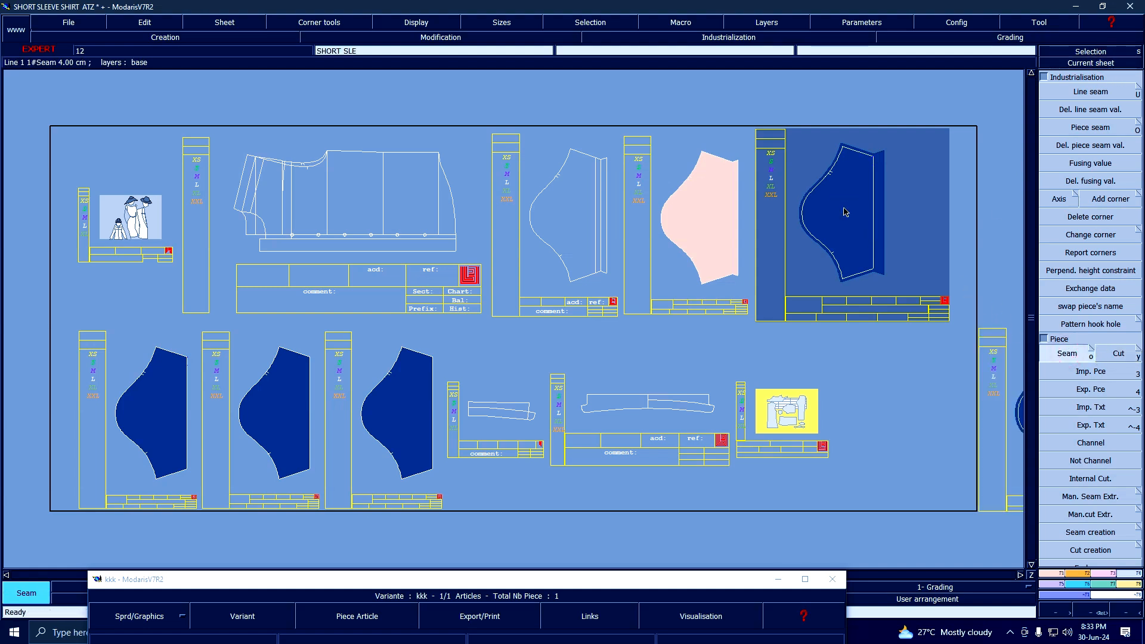
key("j")
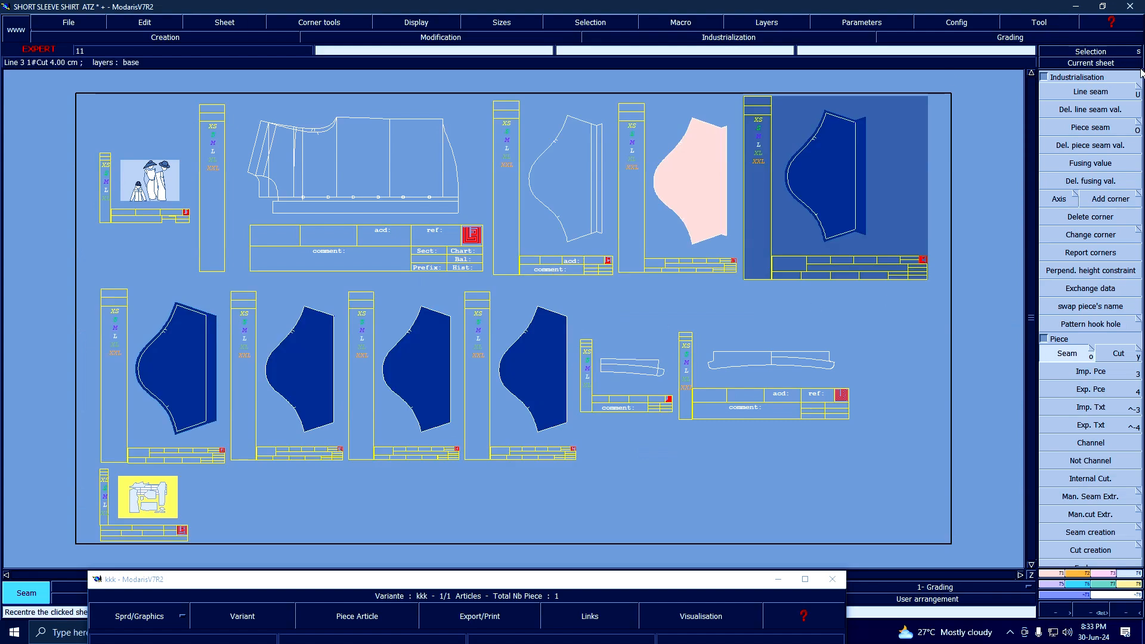
left_click(1121, 63)
left_click(188, 367)
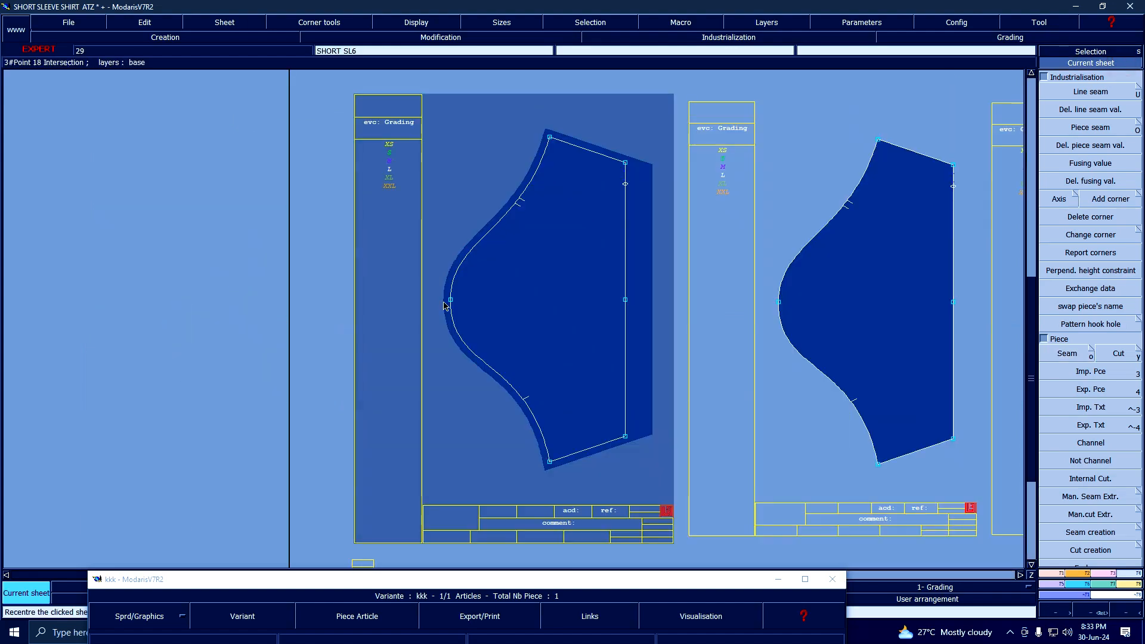
key("j")
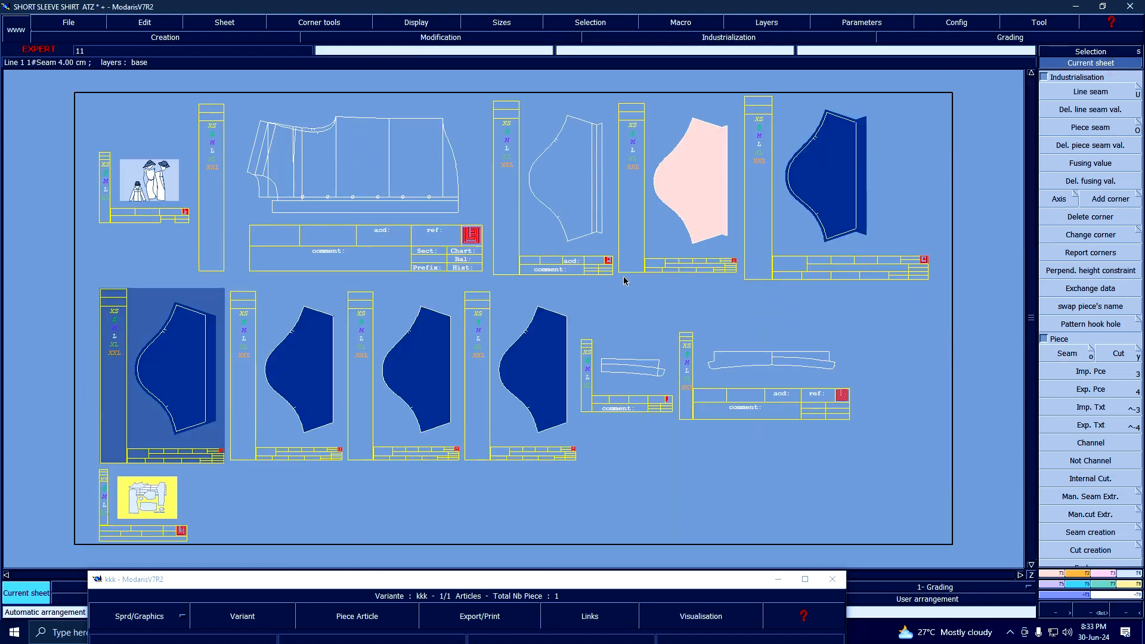
Step: Extract another cut piece from the SHORT SLE sleeve and place it among the arranged sheets
left_click(1123, 351)
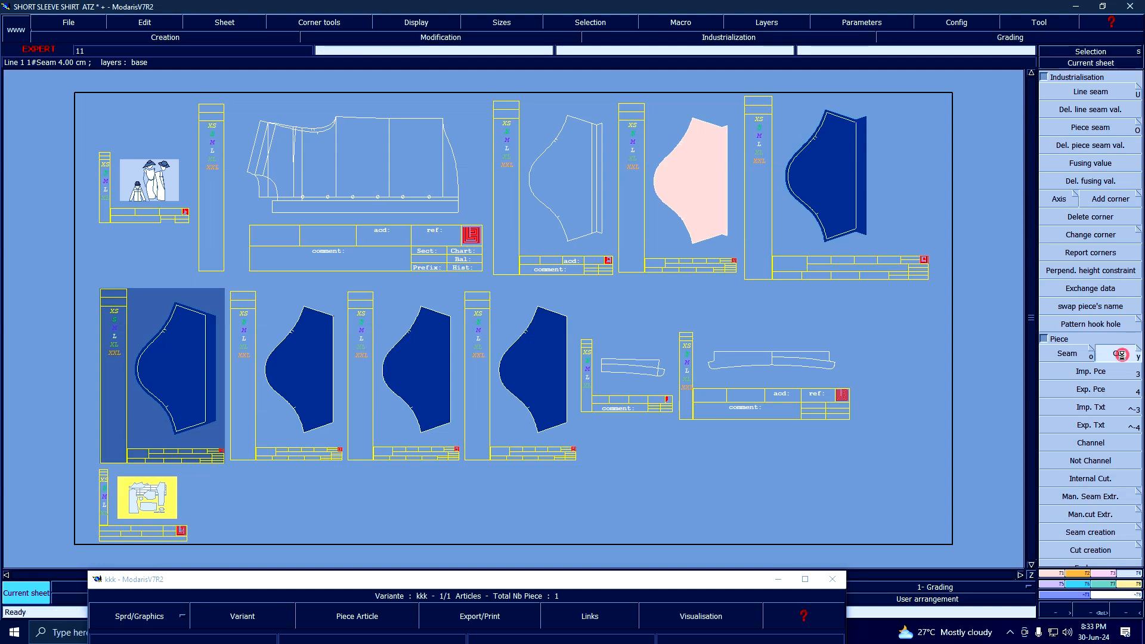
left_click(828, 187)
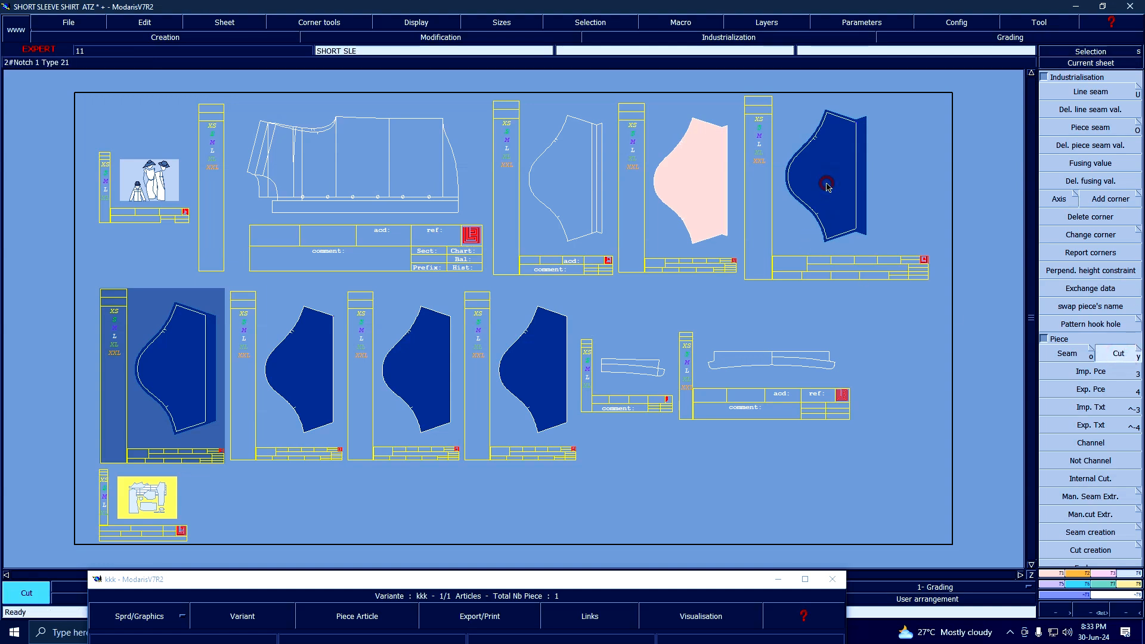
left_click(1001, 464)
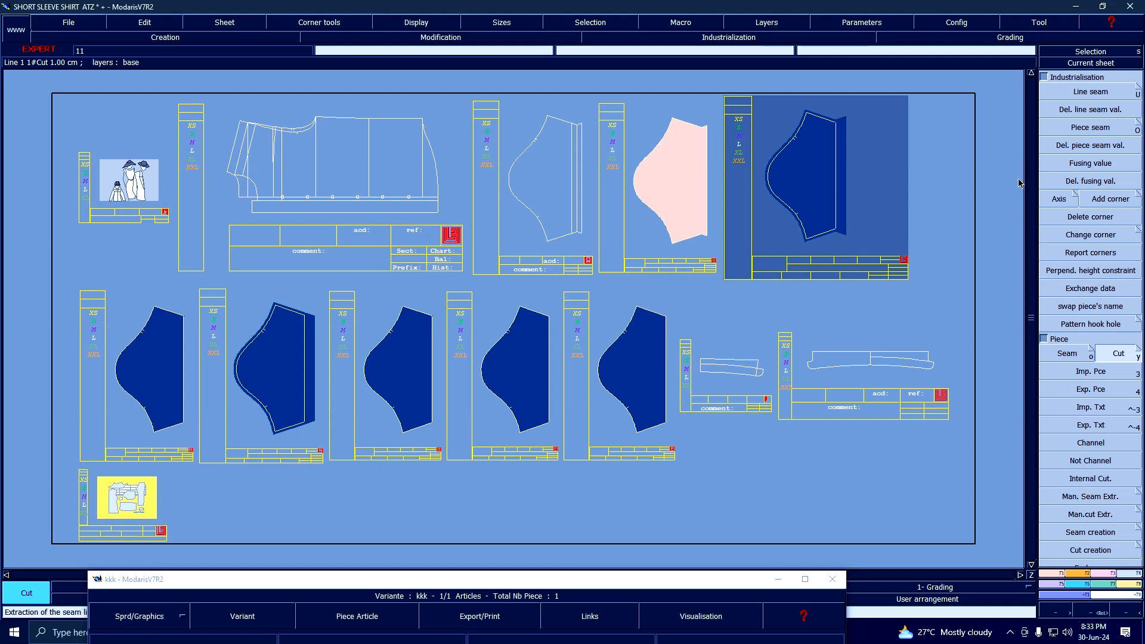
left_click(1046, 80)
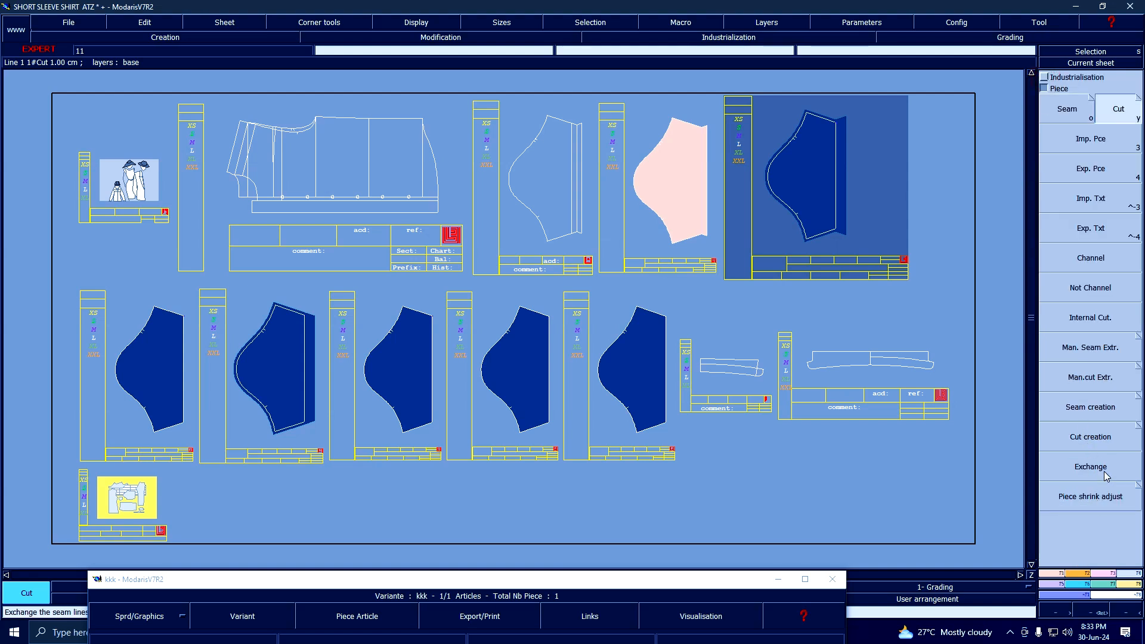
left_click(1044, 78)
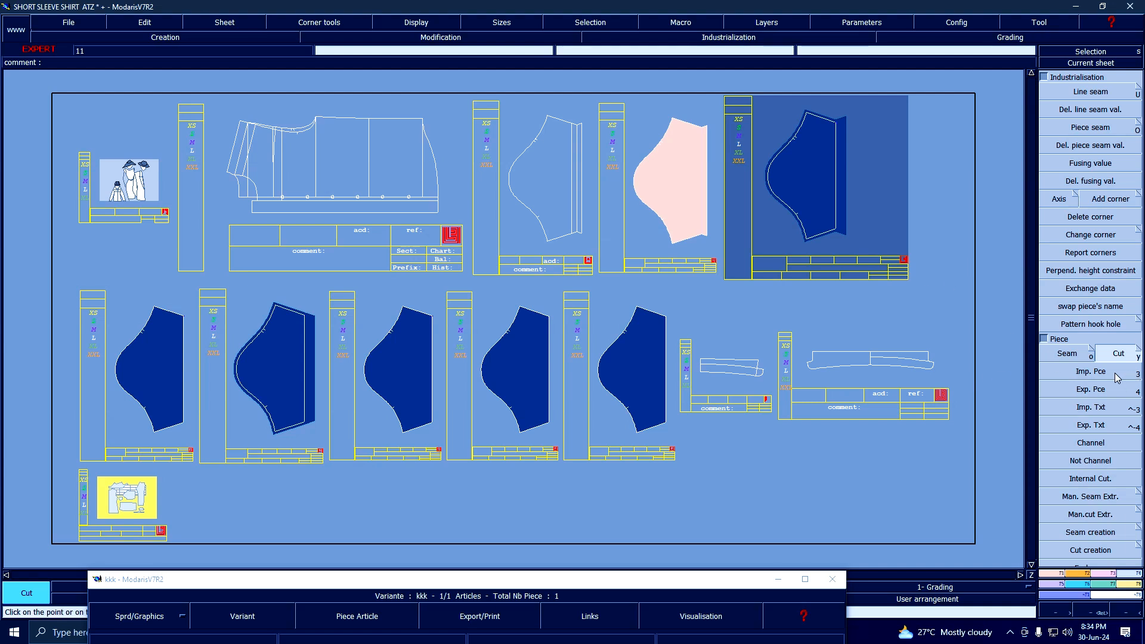
left_click(488, 461)
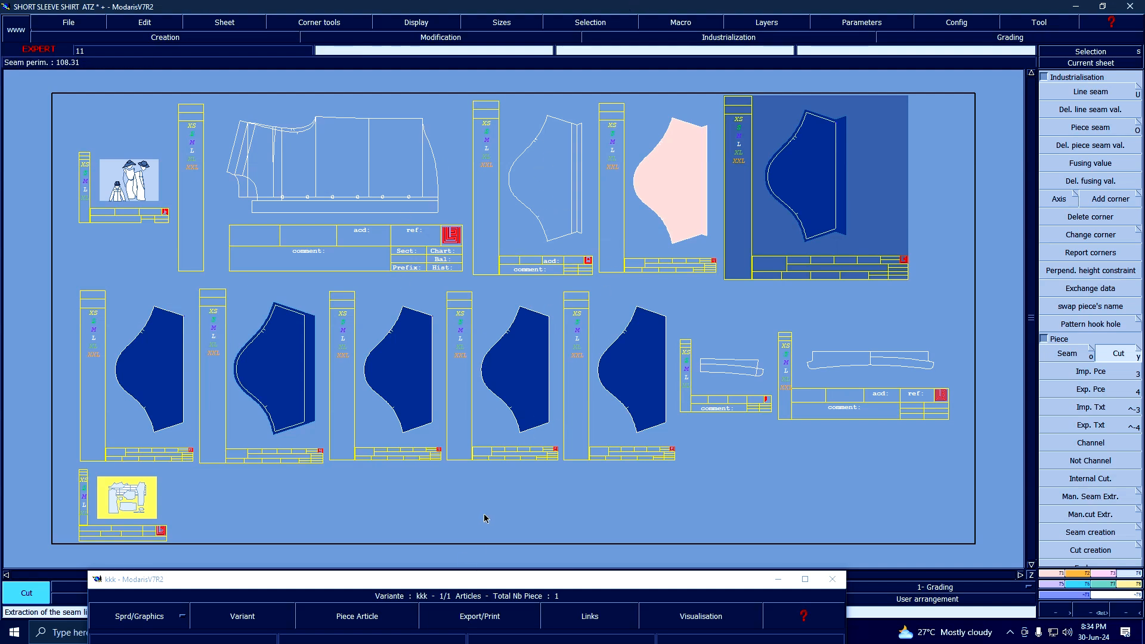
Step: Bring the kkk variant window into full view and close it
left_click_drag(504, 582, 576, 182)
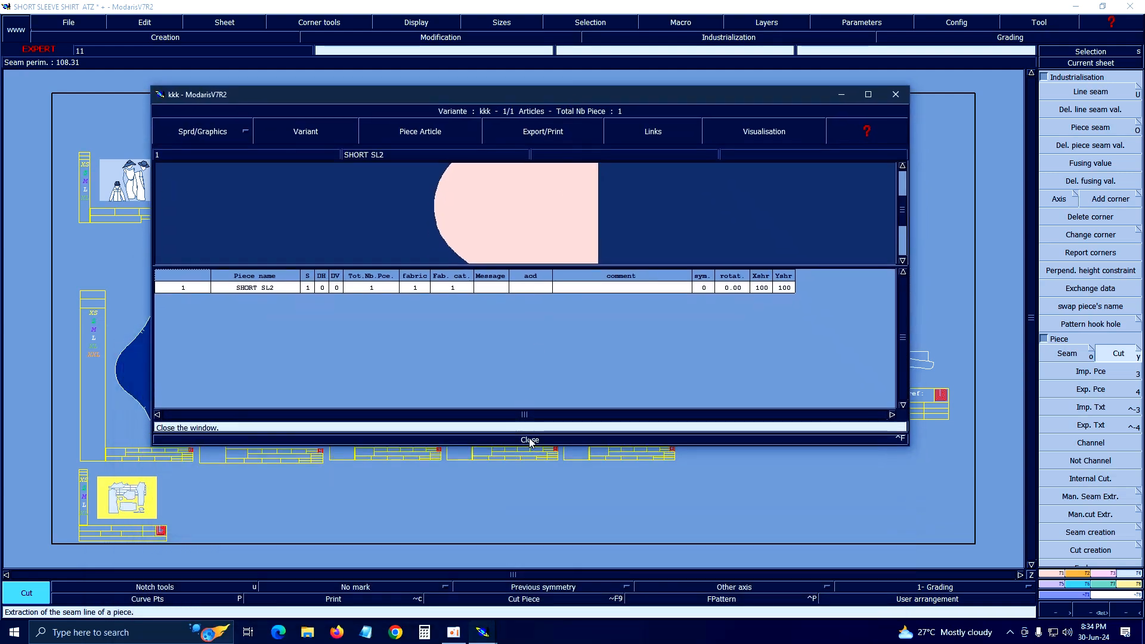
left_click(529, 437)
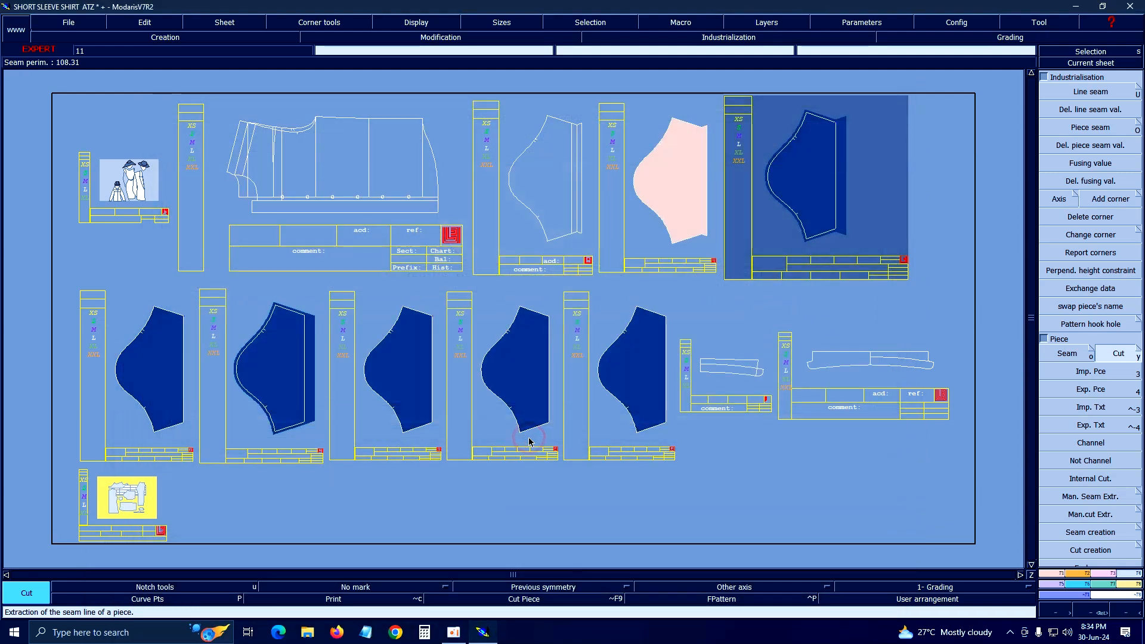